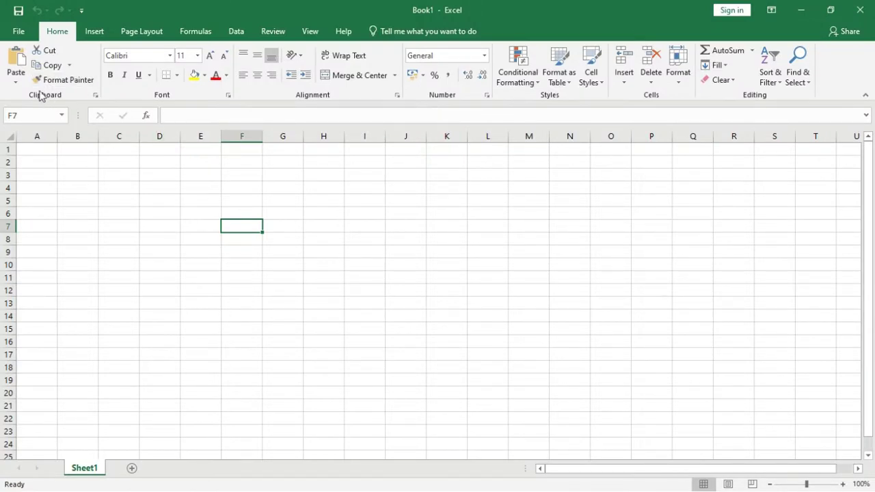
Open the Paste options list twice and close it each time without pasting.
{"action": "left_click", "coordinate": [17, 80]}
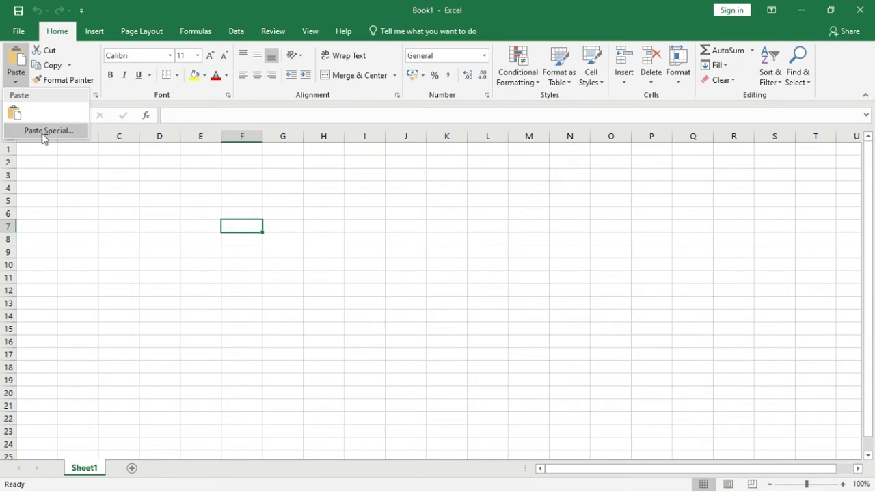
{"action": "left_click", "coordinate": [133, 217]}
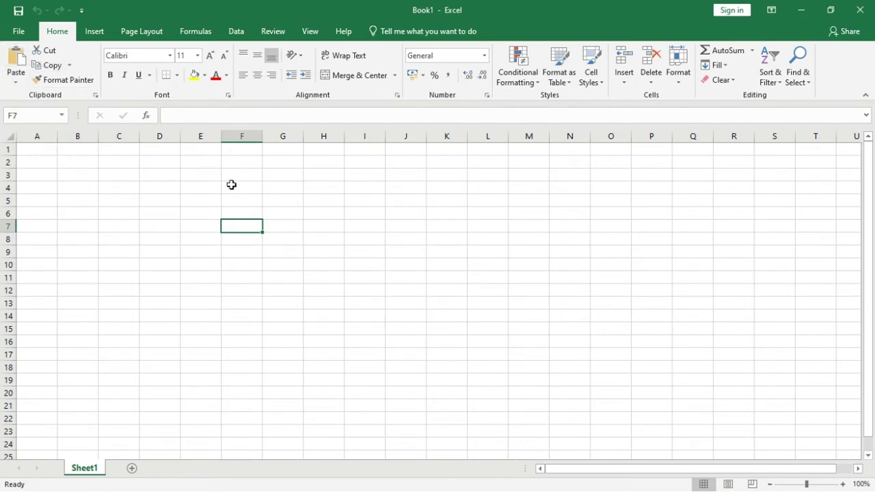
{"action": "left_click", "coordinate": [15, 81]}
{"action": "left_click", "coordinate": [225, 300]}
Copy the marks table B3:F9, then open Paste Special and close it without pasting.
{"action": "left_click_drag", "start_coordinate": [99, 186], "coordinate": [322, 308]}
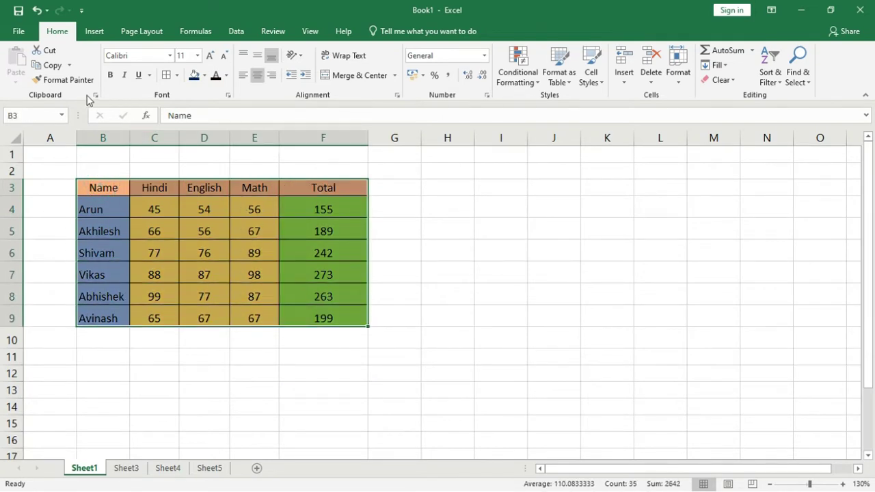
{"action": "left_click", "coordinate": [43, 65]}
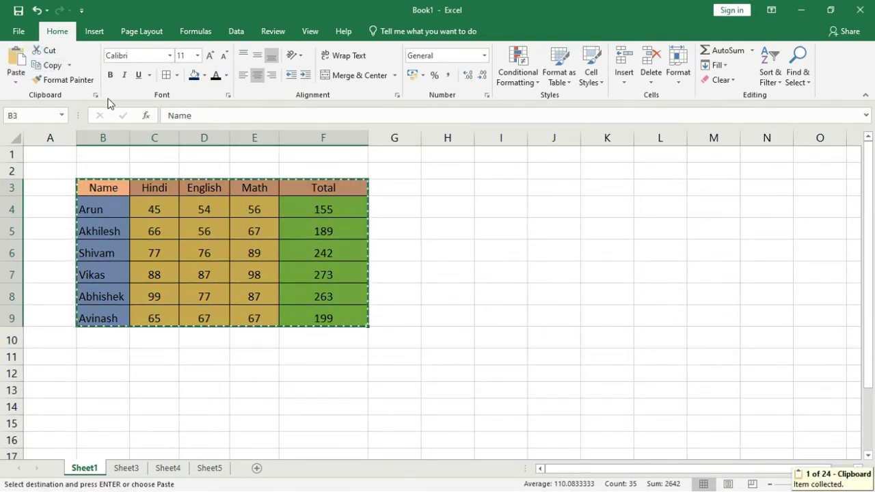
{"action": "left_click", "coordinate": [15, 84]}
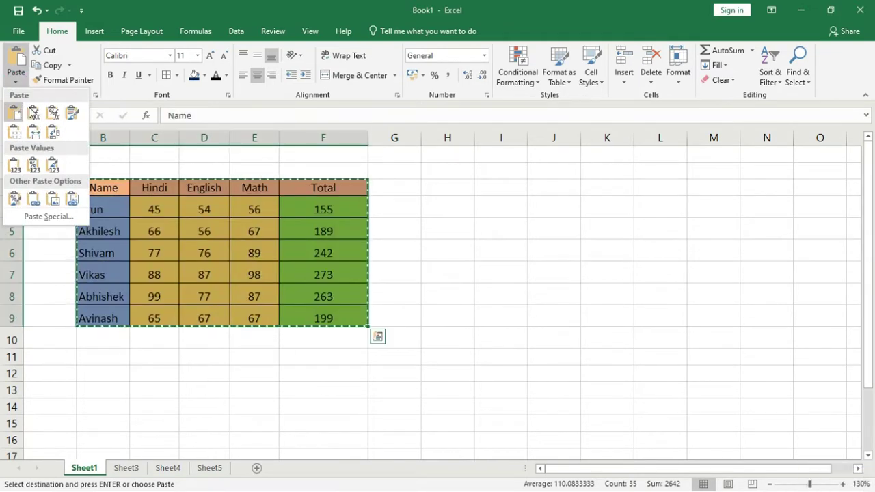
{"action": "left_click", "coordinate": [40, 217]}
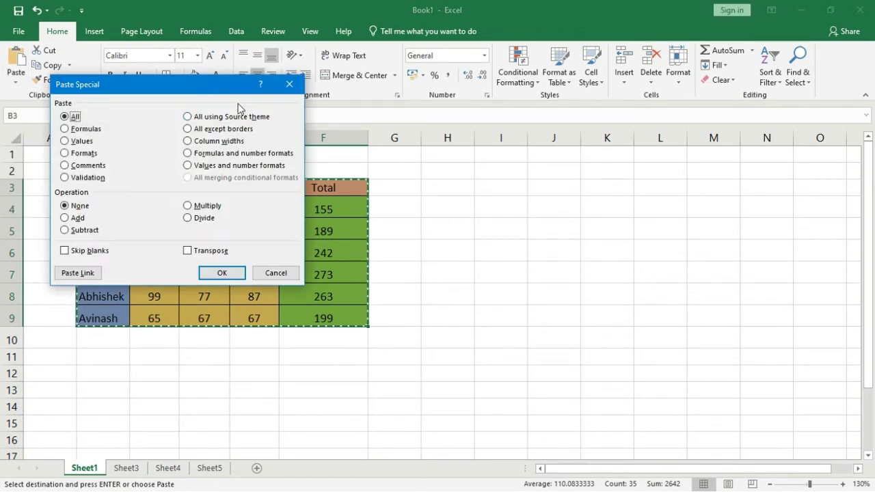
{"action": "left_click_drag", "start_coordinate": [206, 92], "coordinate": [229, 61]}
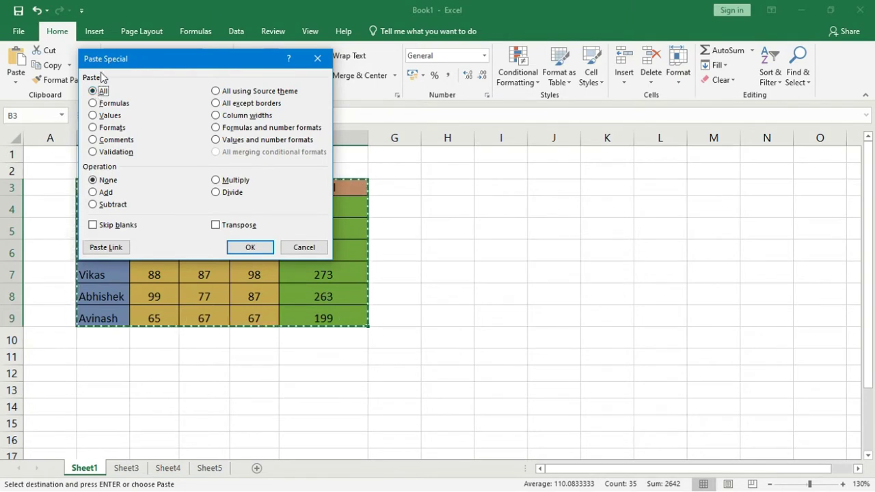
{"action": "left_click", "coordinate": [317, 60]}
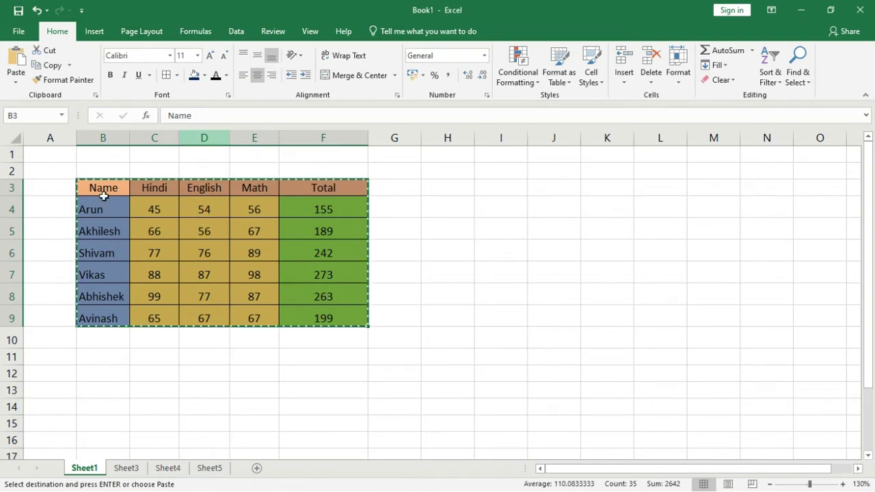
{"action": "key", "text": "ctrl+v"}
{"action": "left_click", "coordinate": [547, 186]}
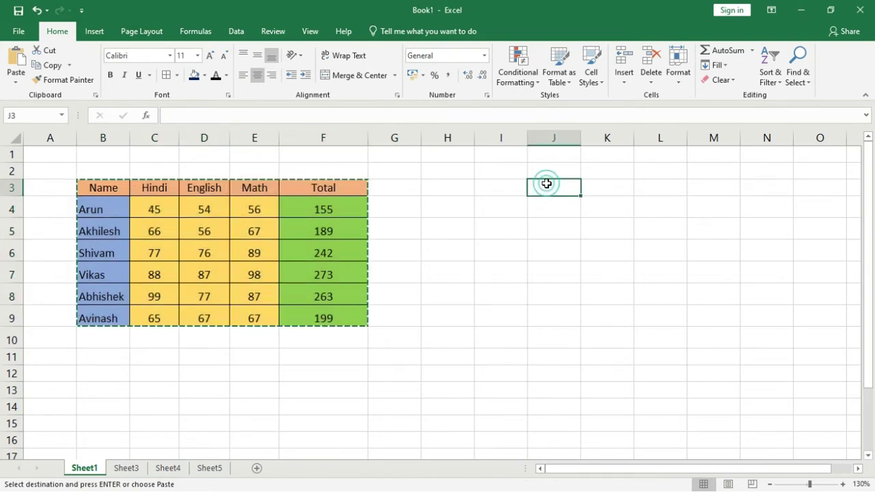
{"action": "left_click", "coordinate": [19, 84]}
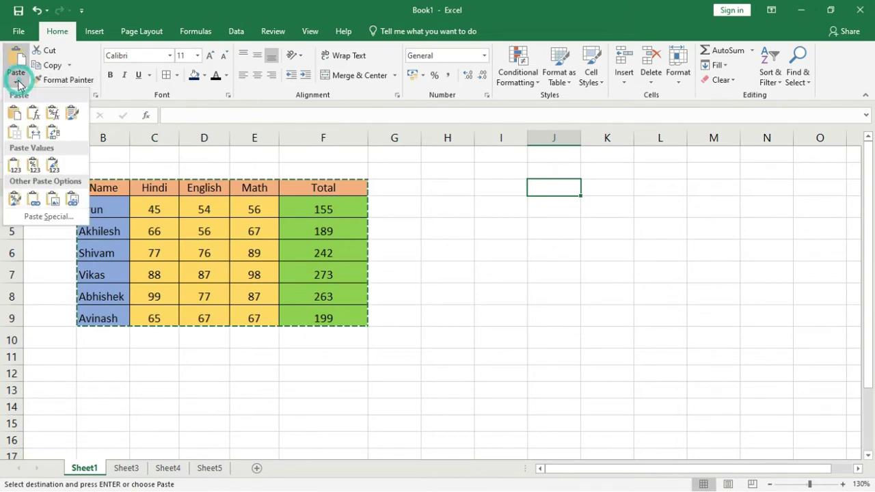
{"action": "left_click", "coordinate": [35, 216]}
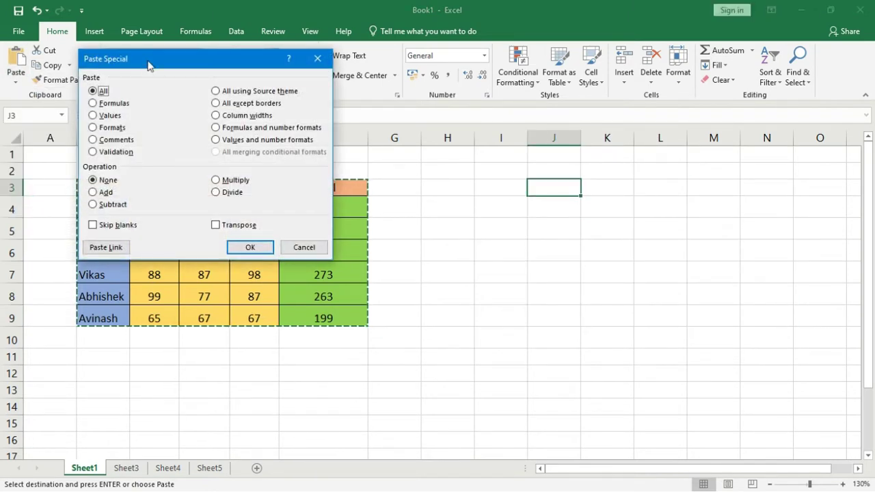
{"action": "left_click_drag", "start_coordinate": [148, 62], "coordinate": [128, 72]}
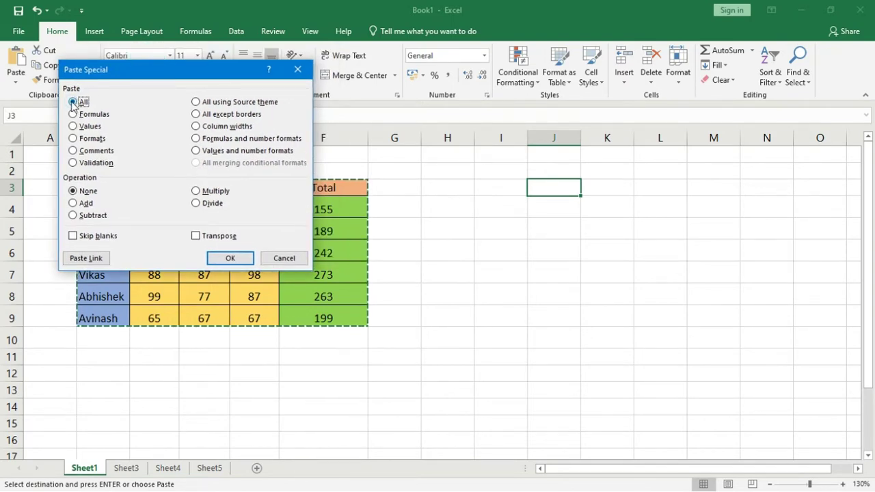
{"action": "left_click", "coordinate": [215, 258]}
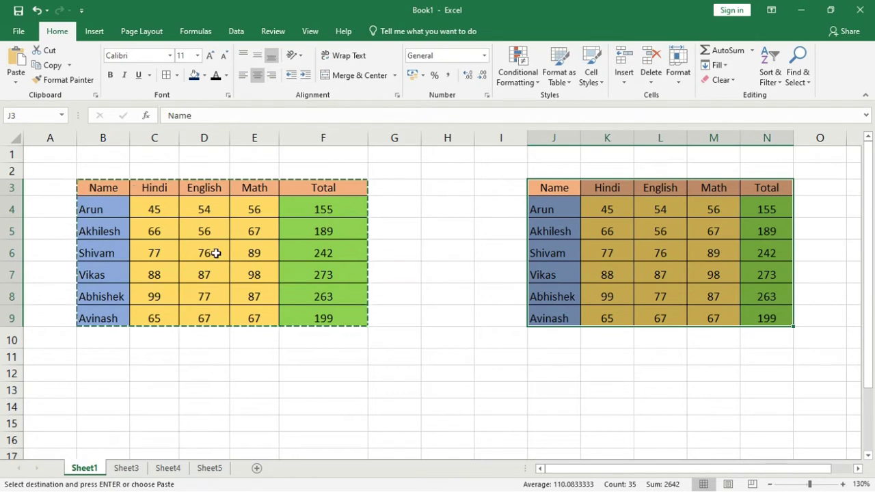
{"action": "key", "text": "ctrl+z"}
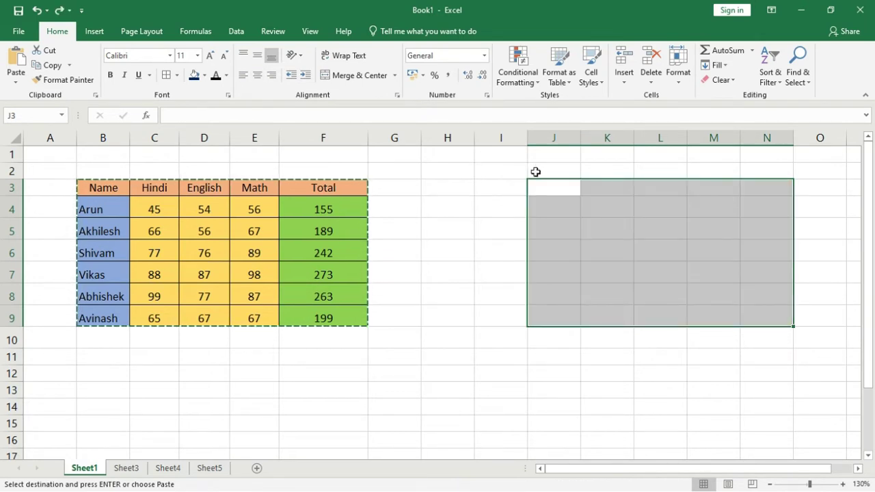
Paste only the marks table's Formats into J3:N9, then clear the copy marquee.
{"action": "left_click", "coordinate": [541, 186]}
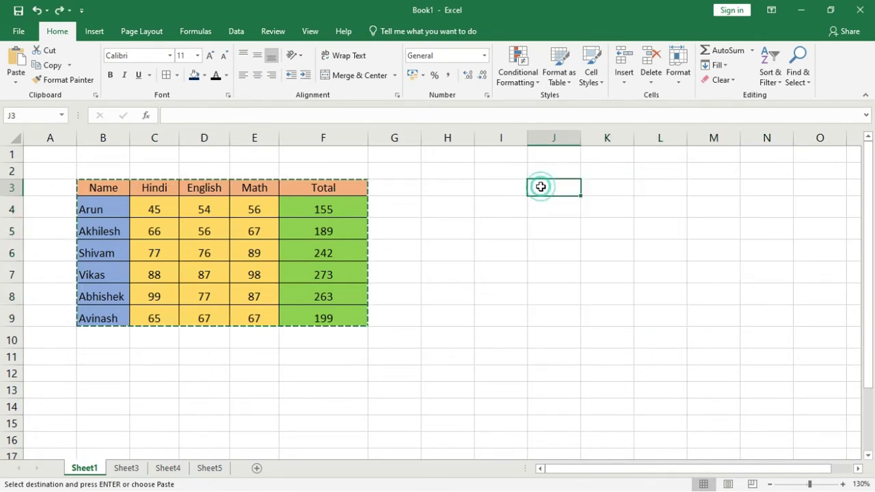
{"action": "left_click", "coordinate": [15, 80]}
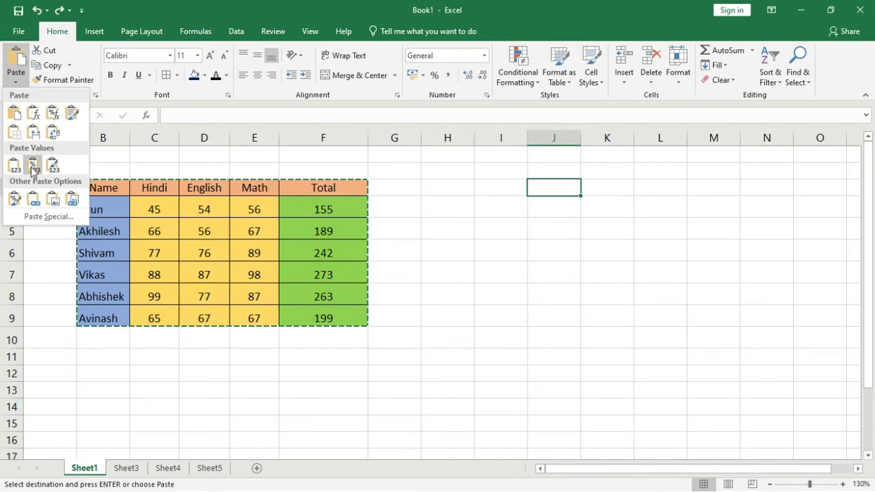
{"action": "left_click", "coordinate": [47, 217]}
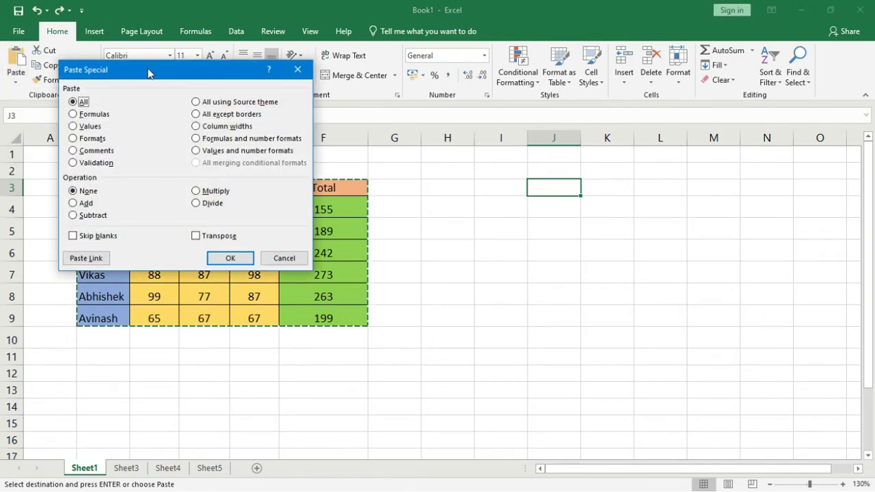
{"action": "left_click_drag", "start_coordinate": [149, 73], "coordinate": [183, 49]}
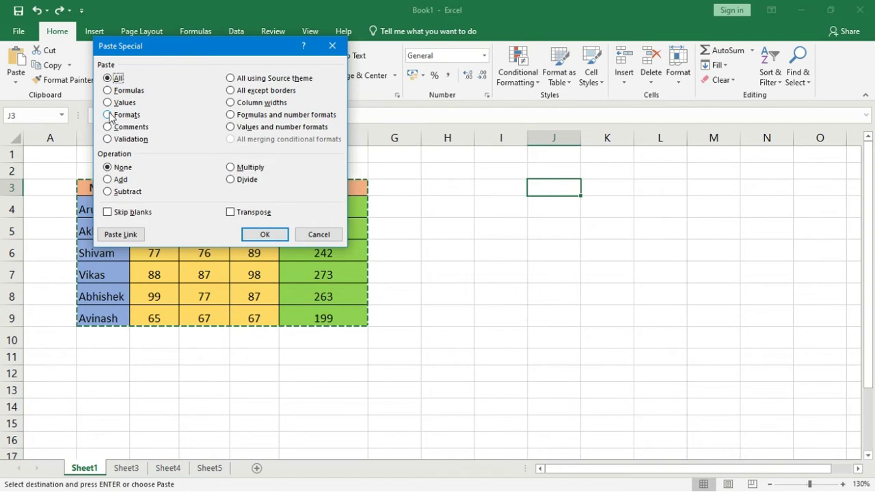
{"action": "left_click", "coordinate": [108, 115]}
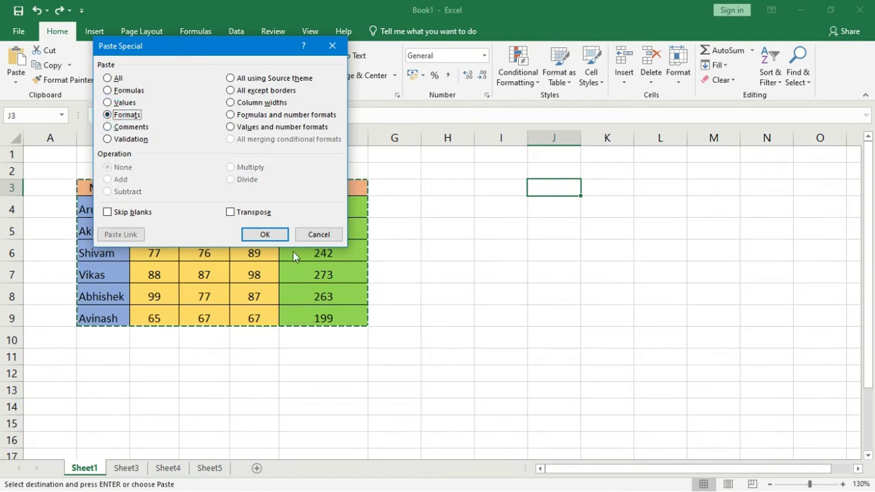
{"action": "left_click", "coordinate": [266, 234]}
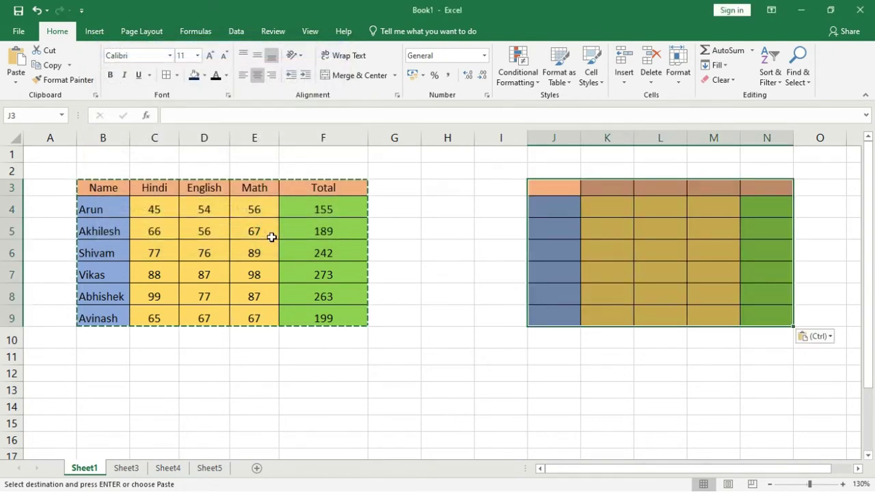
{"action": "left_click", "coordinate": [636, 246]}
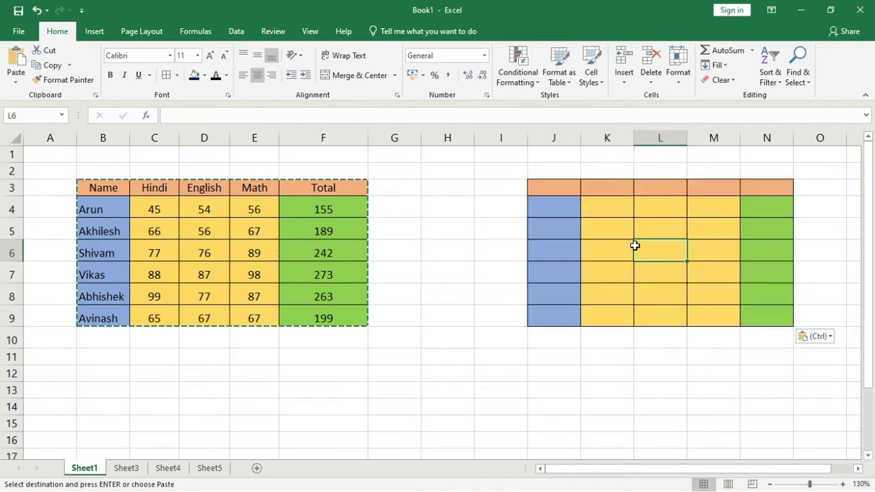
{"action": "key", "text": "Escape"}
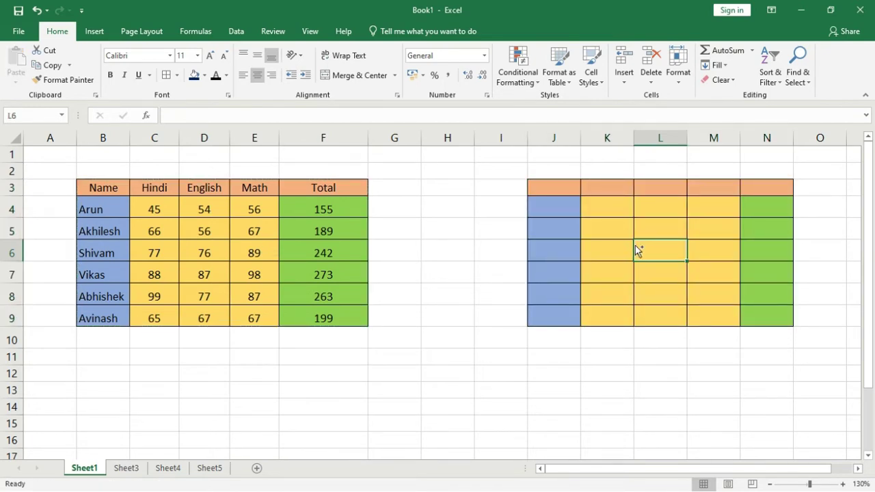
{"action": "key", "text": "ctrl+z"}
{"action": "left_click", "coordinate": [541, 190]}
{"action": "key", "text": "Escape"}
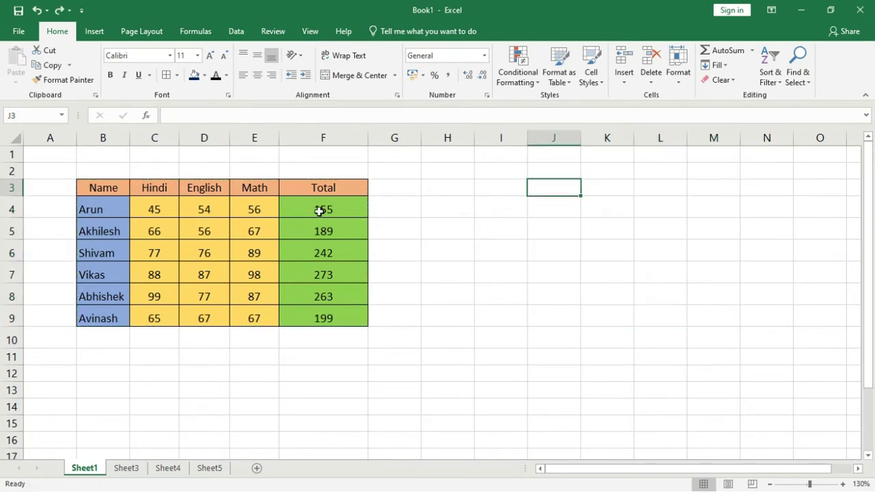
{"action": "left_click_drag", "start_coordinate": [319, 210], "coordinate": [320, 313]}
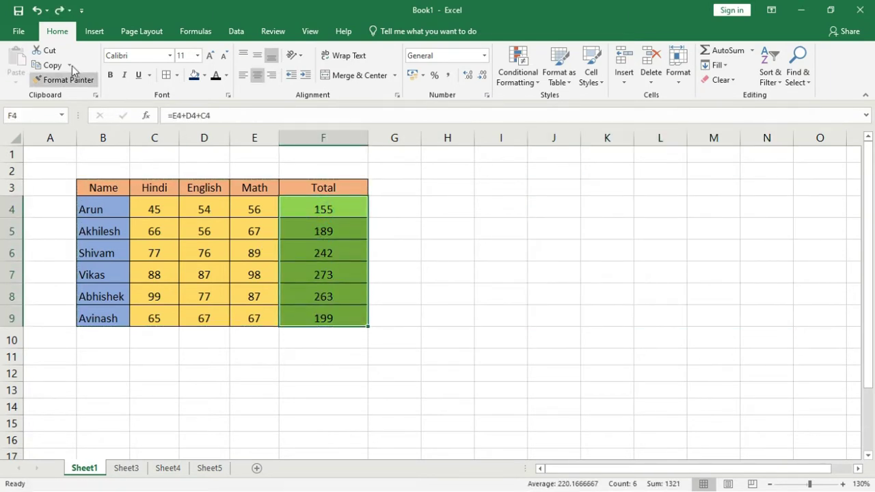
{"action": "left_click", "coordinate": [48, 65]}
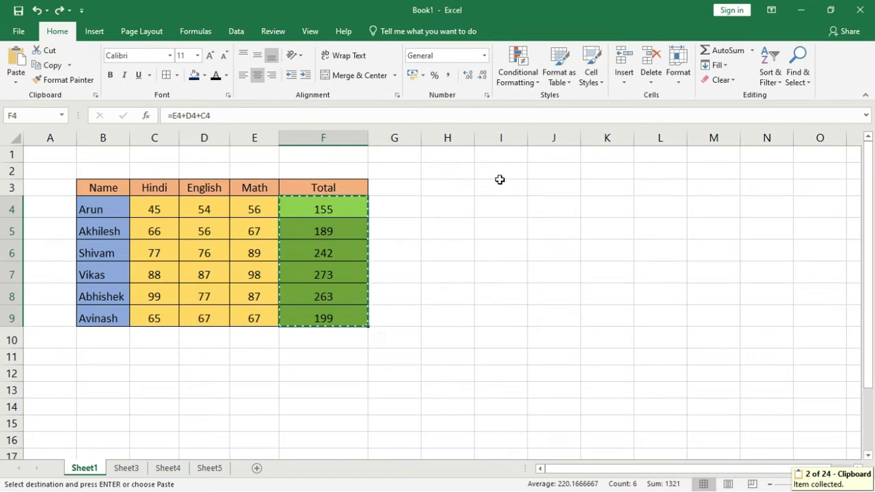
{"action": "left_click", "coordinate": [565, 191]}
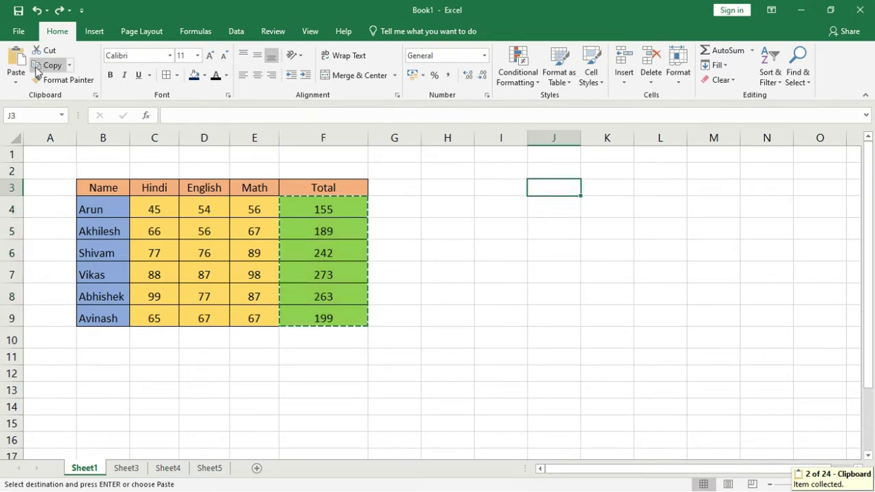
{"action": "left_click", "coordinate": [18, 80]}
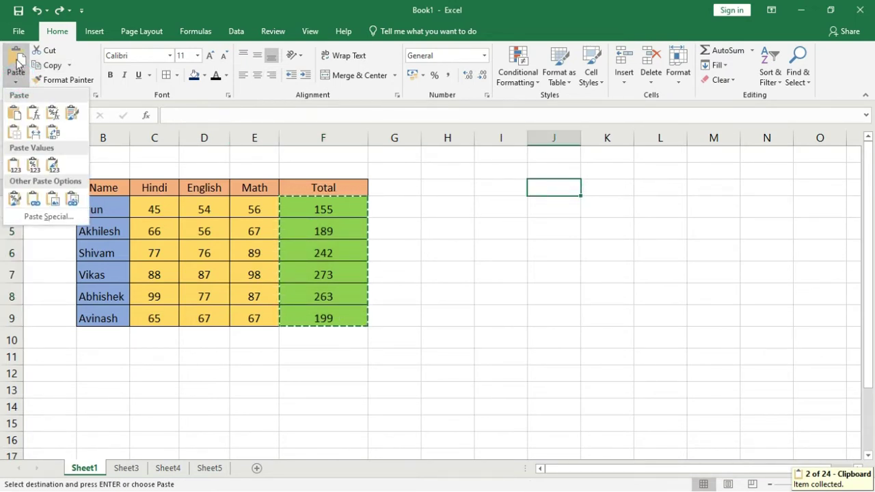
{"action": "left_click", "coordinate": [43, 219]}
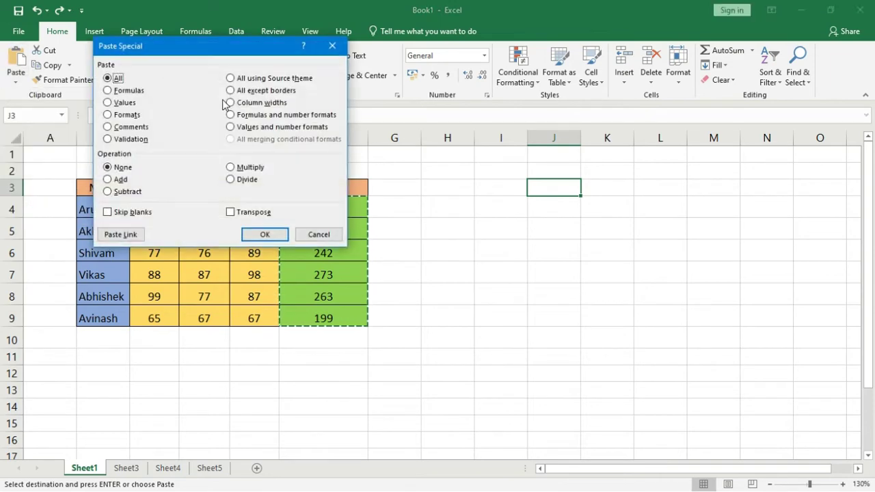
{"action": "left_click", "coordinate": [258, 236]}
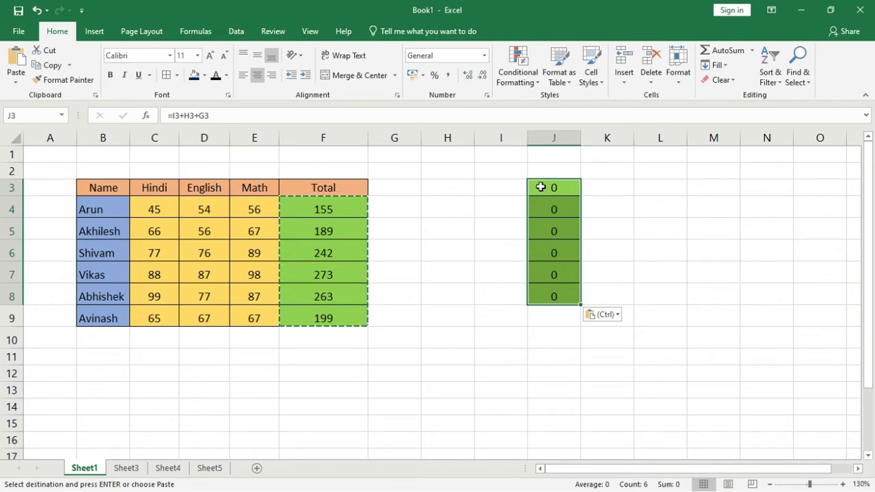
{"action": "key", "text": "Escape"}
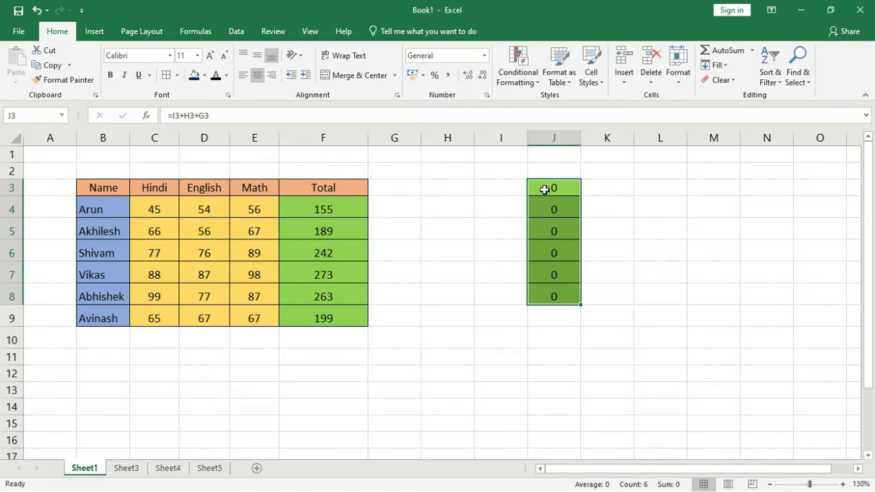
{"action": "key", "text": "ctrl+z"}
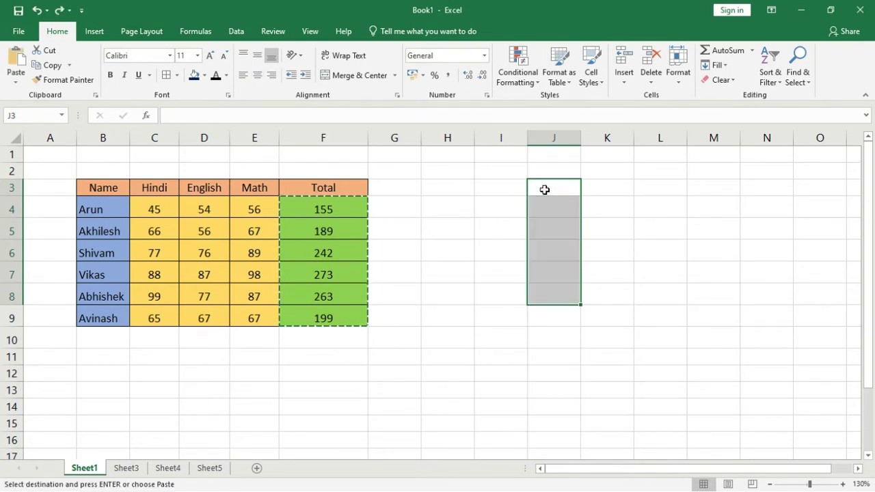
{"action": "left_click", "coordinate": [16, 82]}
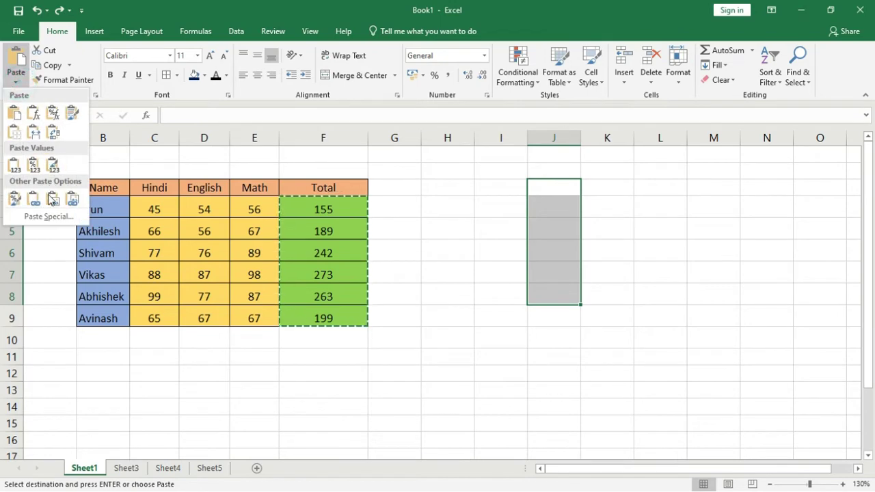
{"action": "left_click", "coordinate": [48, 217]}
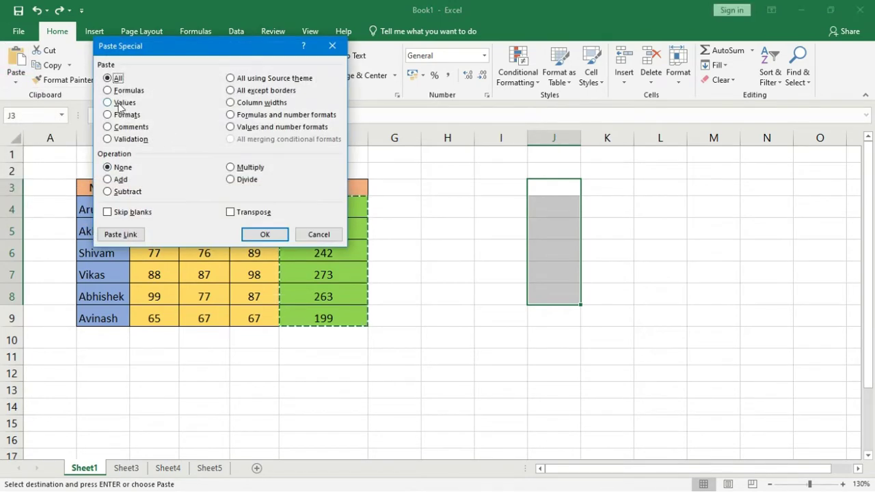
{"action": "left_click", "coordinate": [108, 90]}
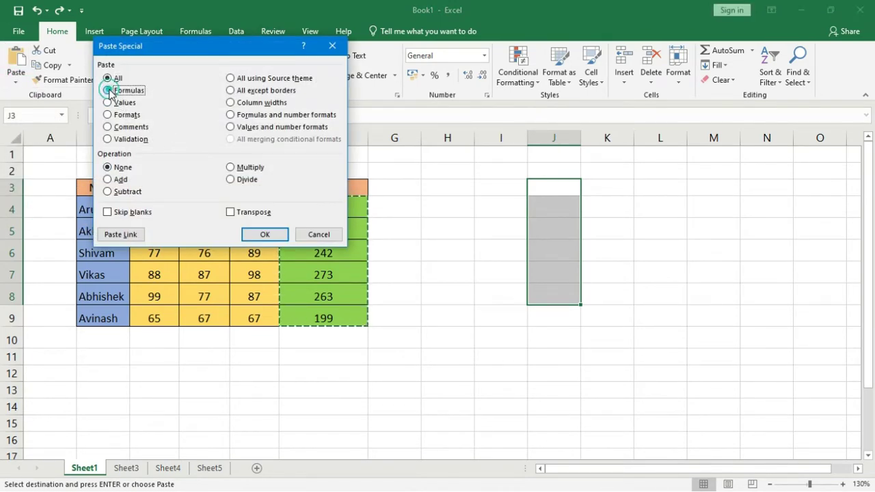
{"action": "left_click", "coordinate": [256, 234]}
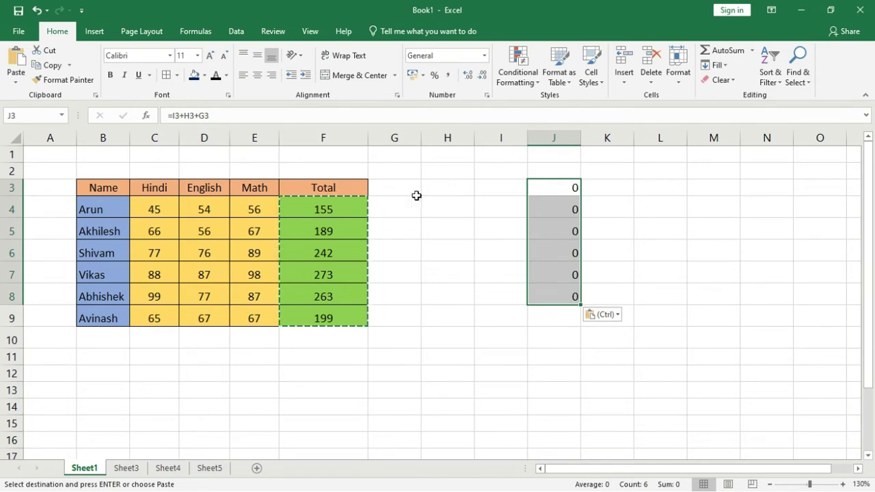
{"action": "key", "text": "ctrl+z"}
{"action": "left_click", "coordinate": [16, 78]}
{"action": "left_click", "coordinate": [29, 218]}
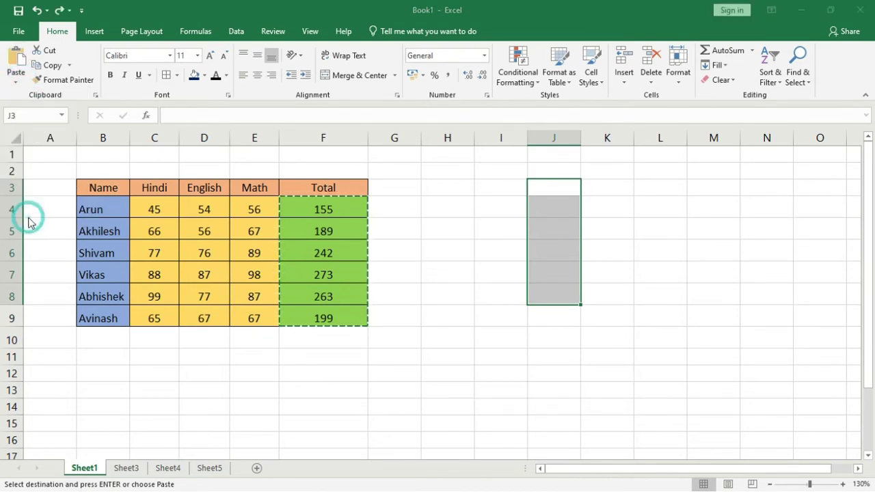
{"action": "left_click_drag", "start_coordinate": [220, 54], "coordinate": [164, 112]}
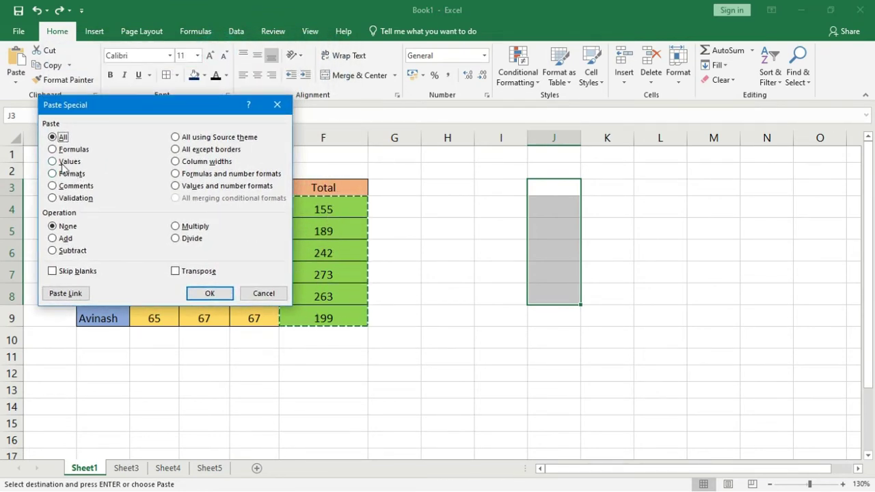
{"action": "left_click", "coordinate": [53, 162]}
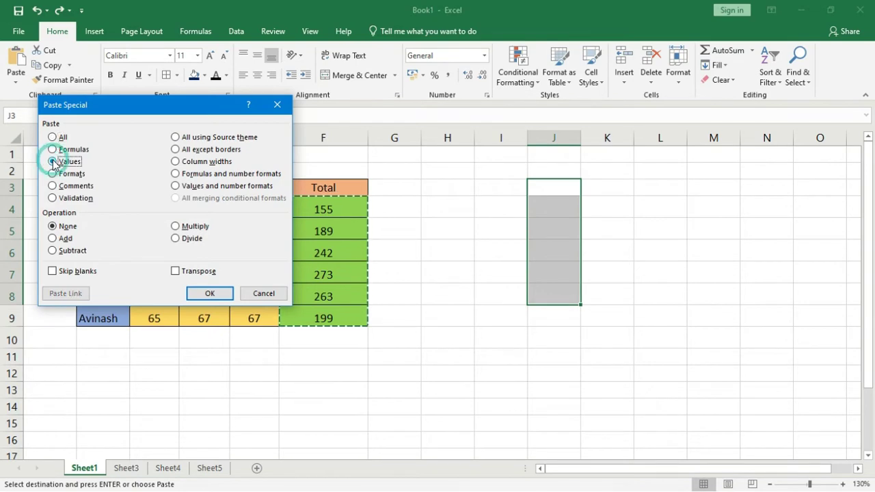
{"action": "left_click", "coordinate": [200, 294]}
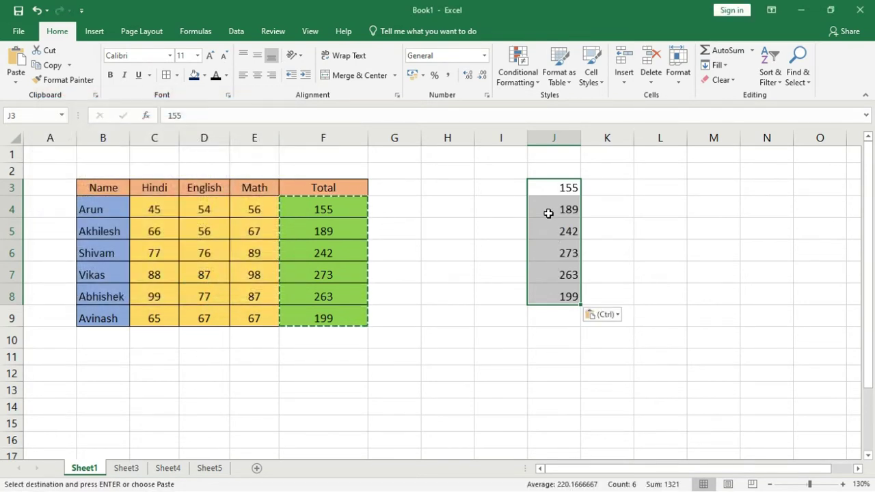
{"action": "left_click", "coordinate": [548, 216]}
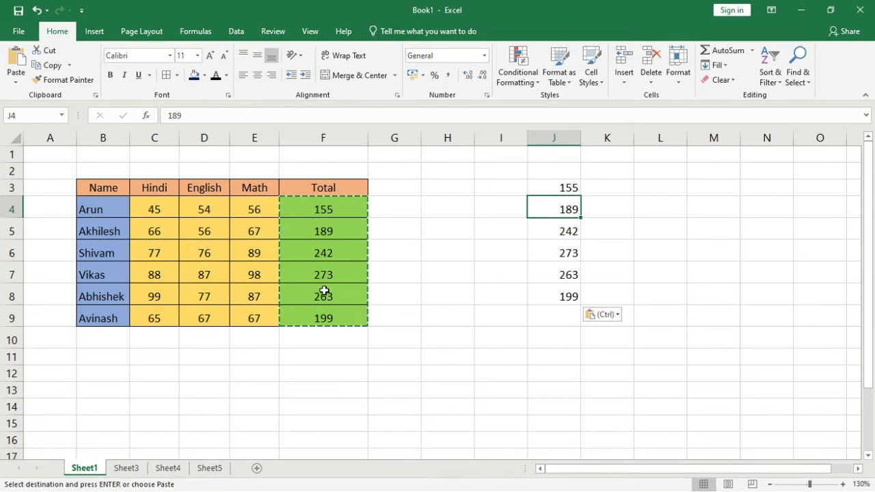
{"action": "key", "text": "ctrl+z"}
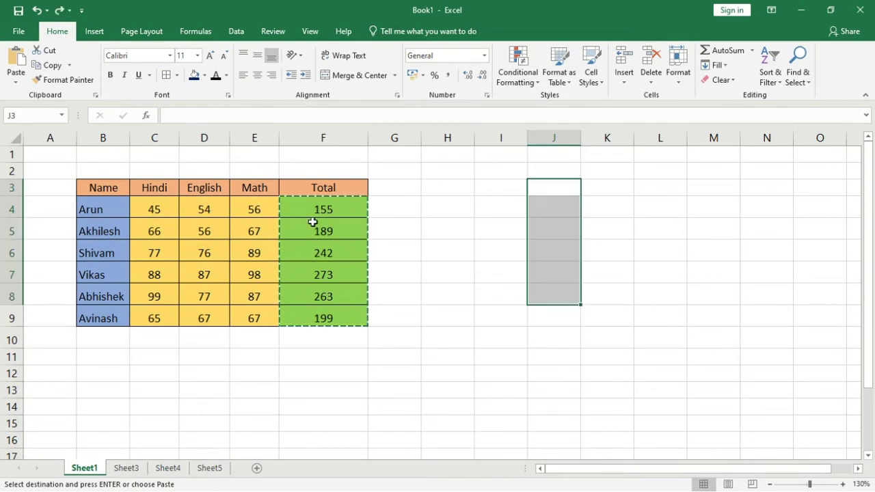
{"action": "left_click", "coordinate": [16, 82]}
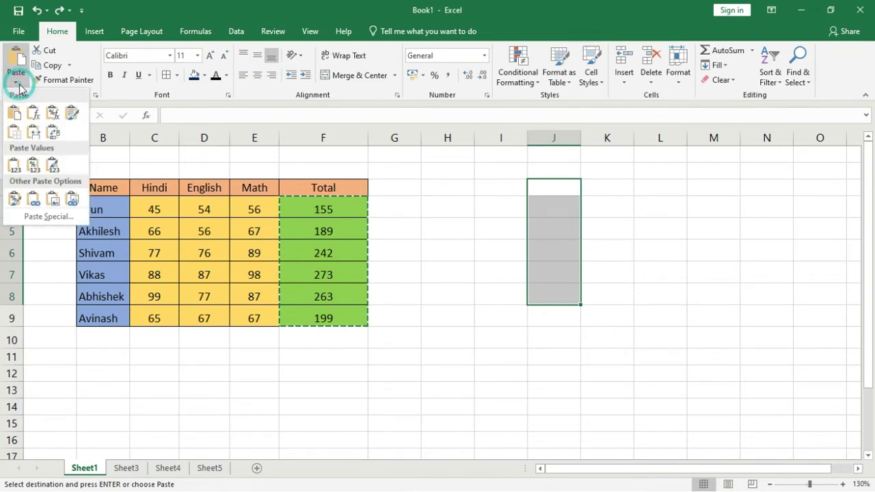
{"action": "left_click", "coordinate": [60, 217]}
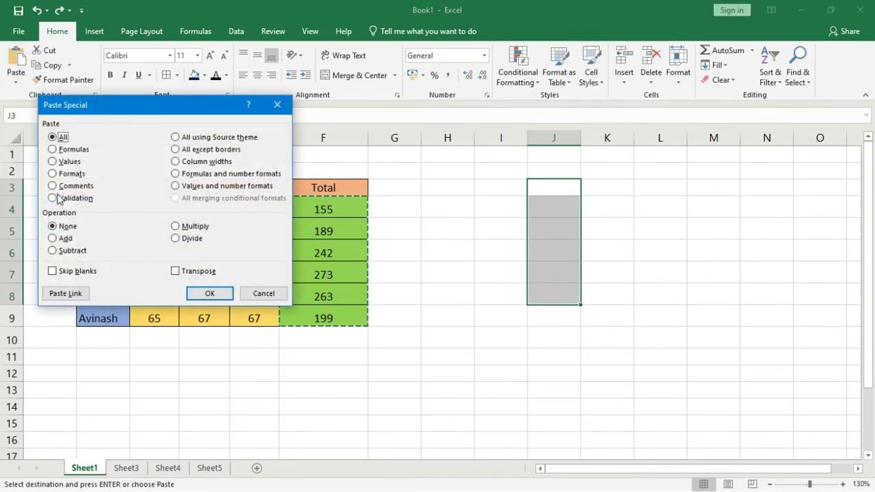
{"action": "left_click", "coordinate": [54, 186]}
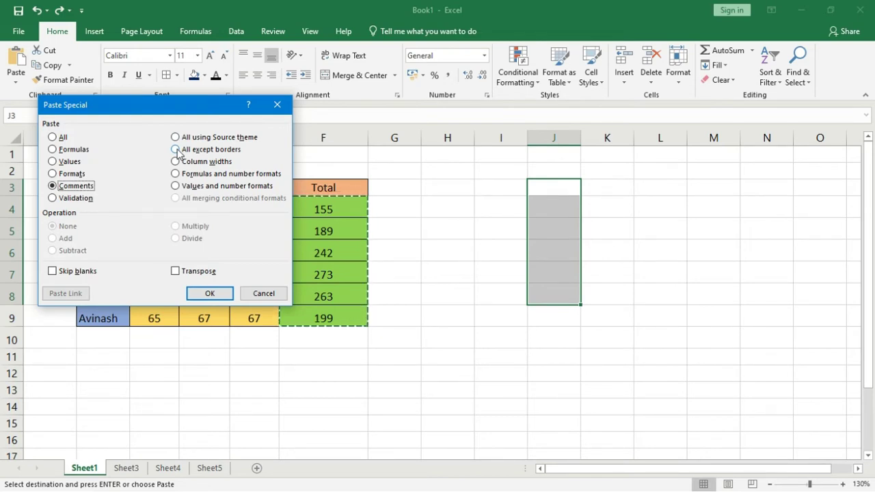
{"action": "left_click", "coordinate": [176, 151]}
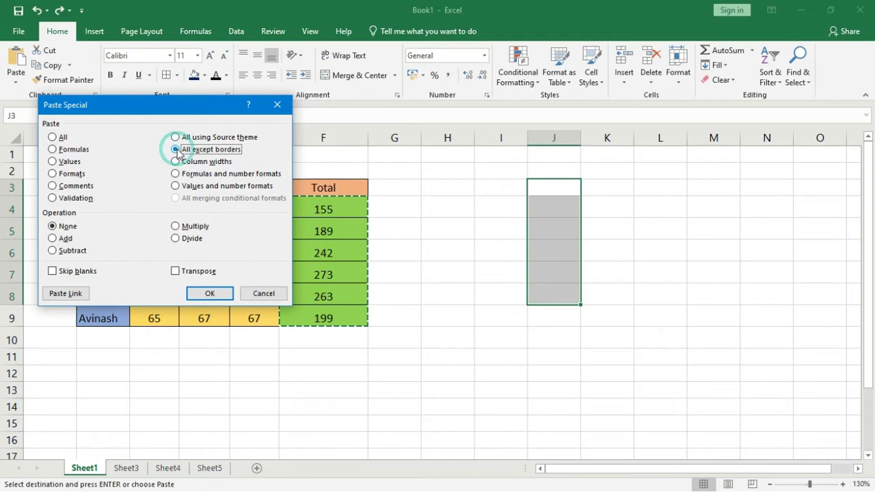
{"action": "left_click", "coordinate": [212, 294]}
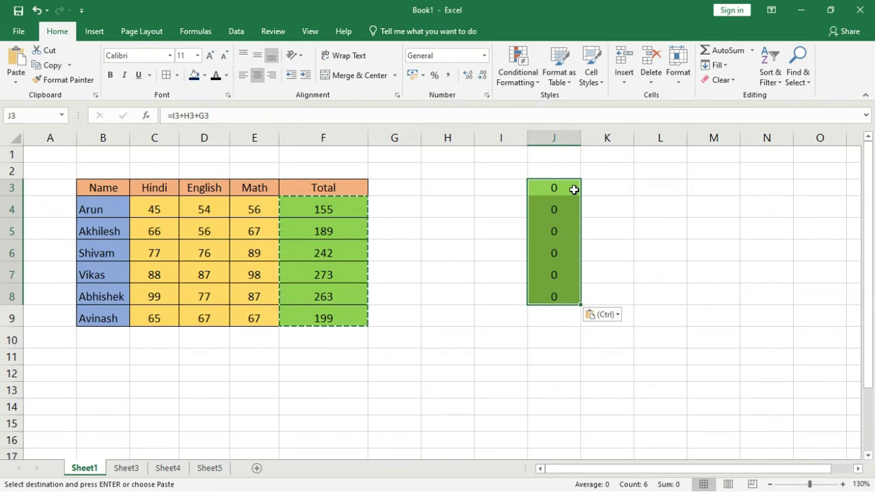
{"action": "left_click", "coordinate": [574, 190]}
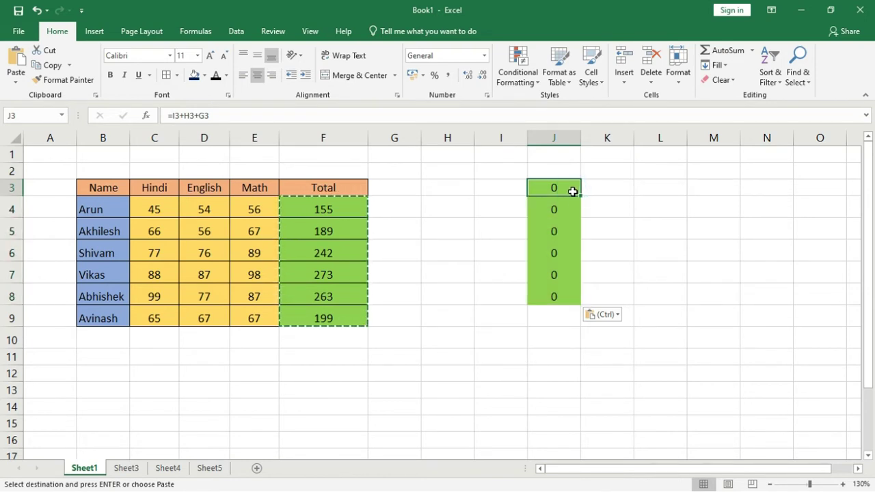
{"action": "key", "text": "ctrl+z"}
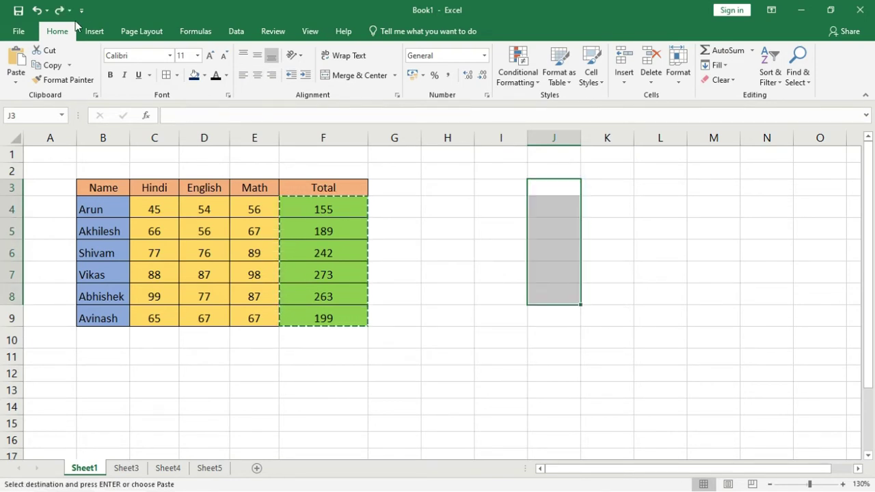
{"action": "left_click", "coordinate": [12, 83]}
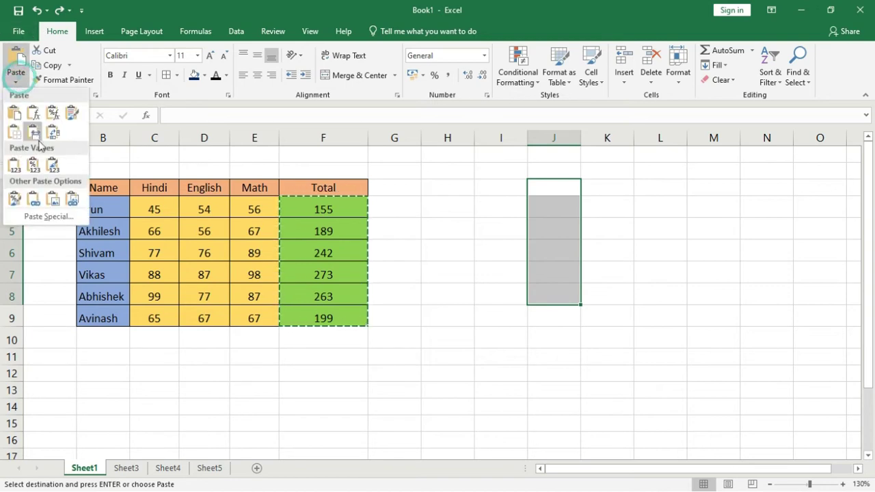
{"action": "left_click", "coordinate": [41, 218]}
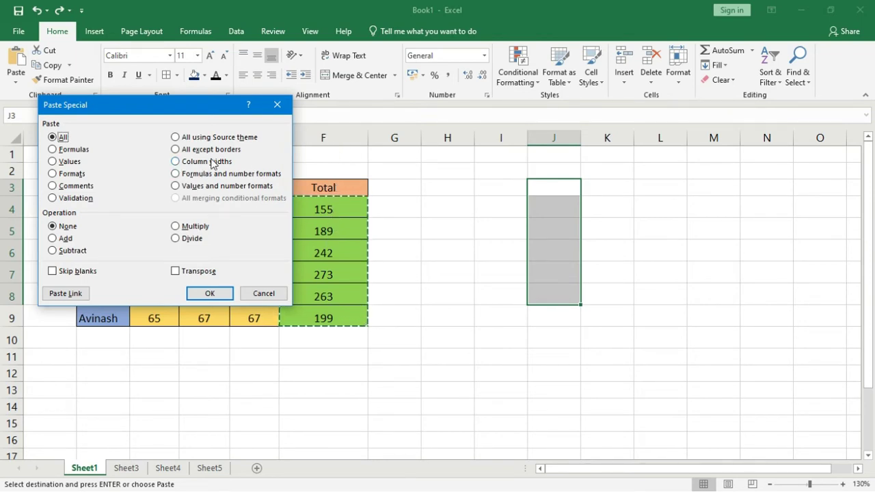
{"action": "left_click", "coordinate": [183, 162]}
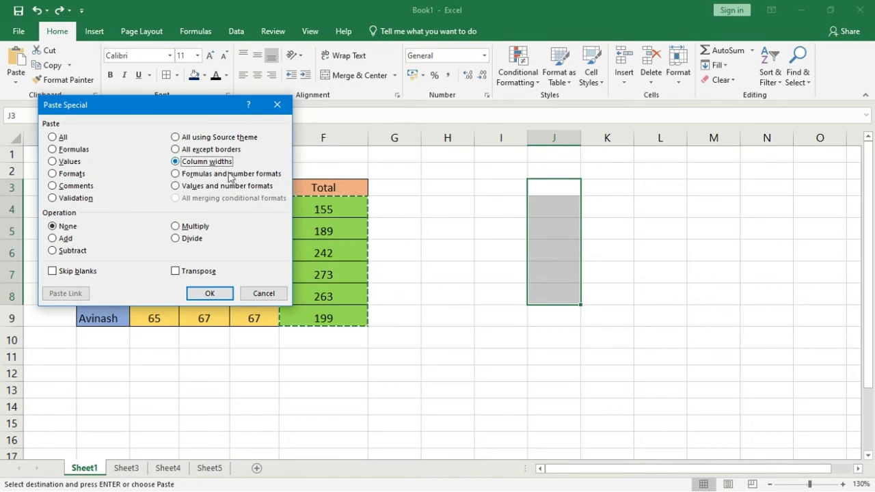
{"action": "left_click", "coordinate": [211, 294]}
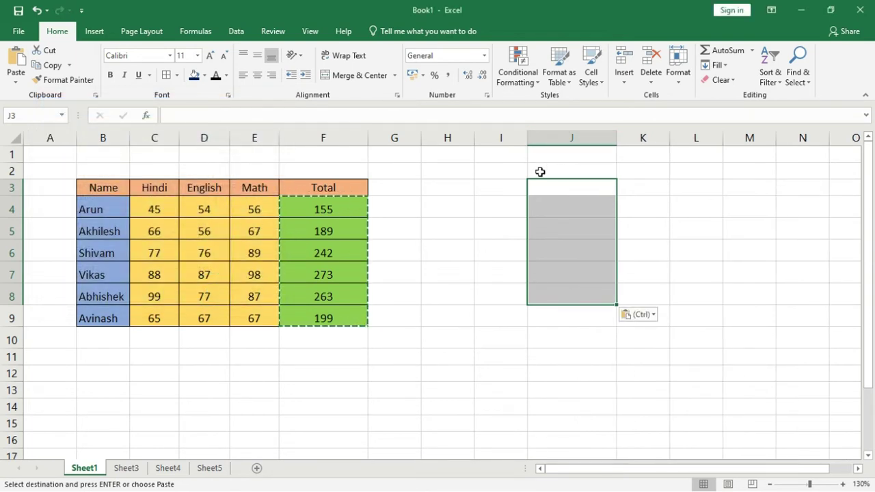
Undo the column-width paste and paste the totals as values and number formats instead.
{"action": "key", "text": "ctrl+z"}
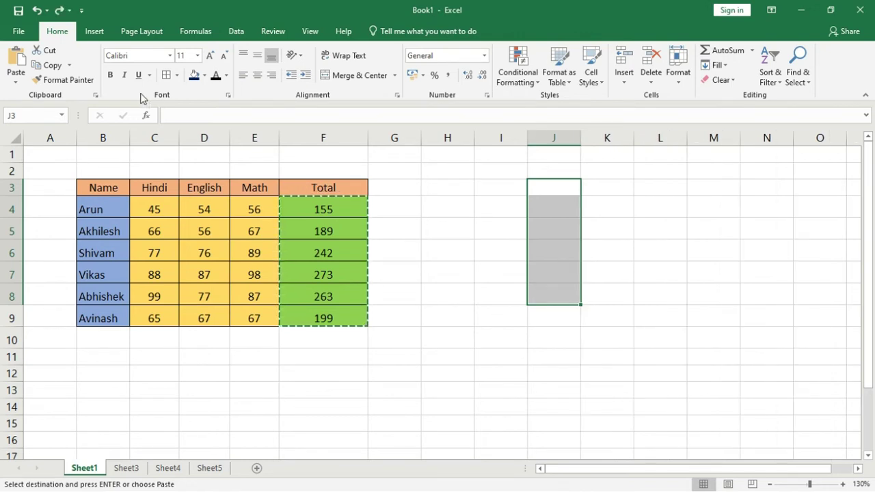
{"action": "left_click", "coordinate": [16, 85]}
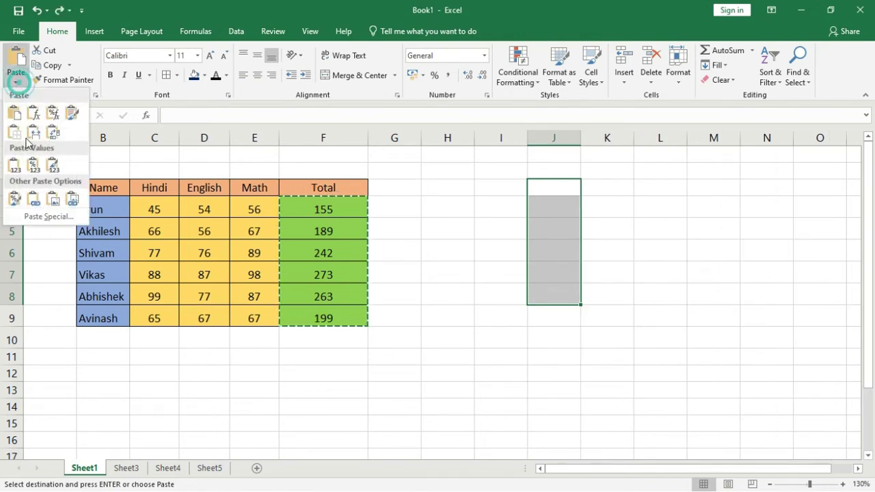
{"action": "left_click", "coordinate": [35, 215]}
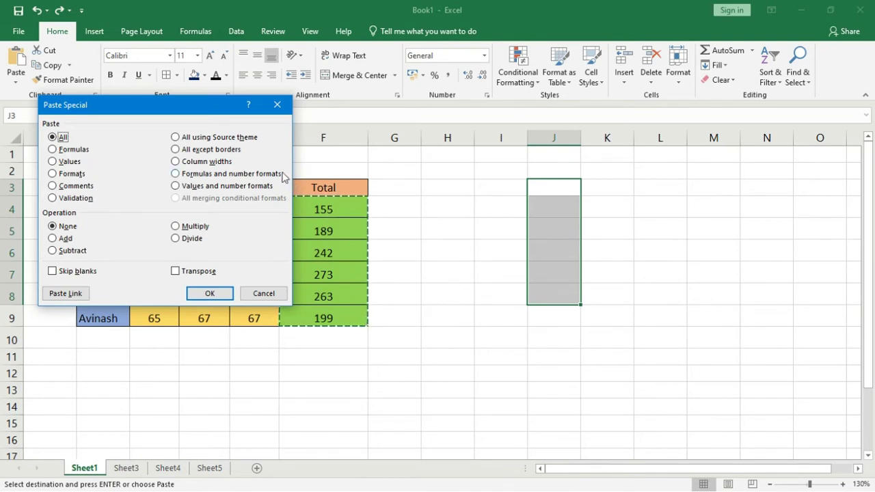
{"action": "left_click", "coordinate": [175, 186]}
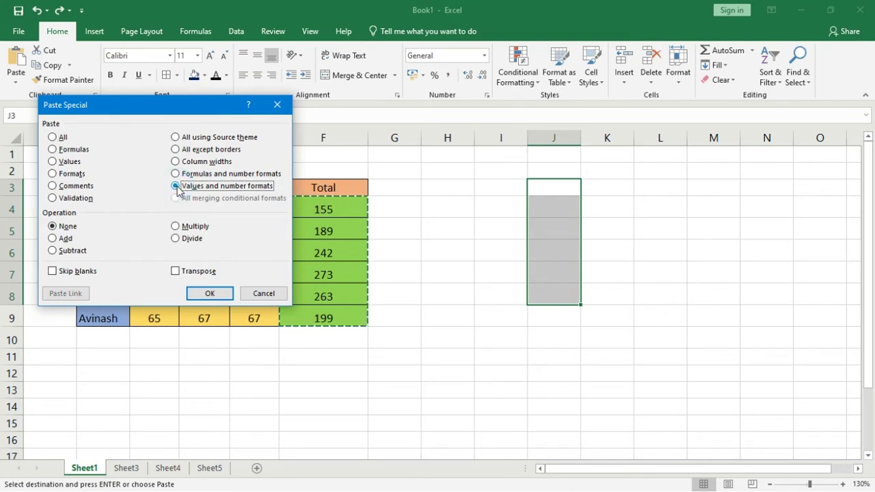
{"action": "left_click", "coordinate": [208, 294]}
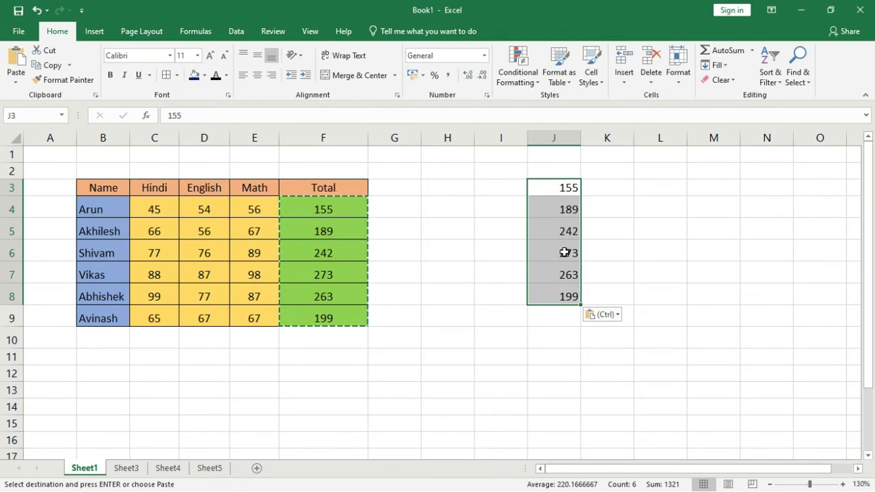
{"action": "key", "text": "ctrl+alt+v"}
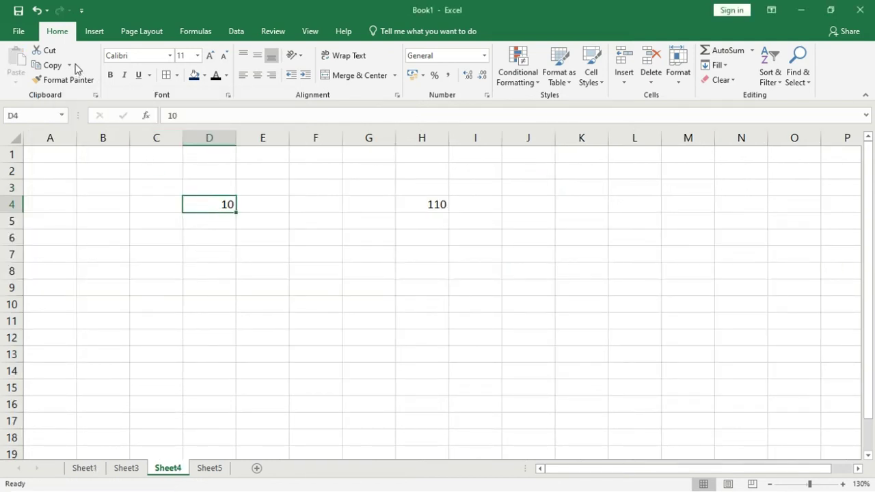
Copy the 10 from D4, paste it plainly into H4, then undo it.
{"action": "left_click", "coordinate": [50, 66]}
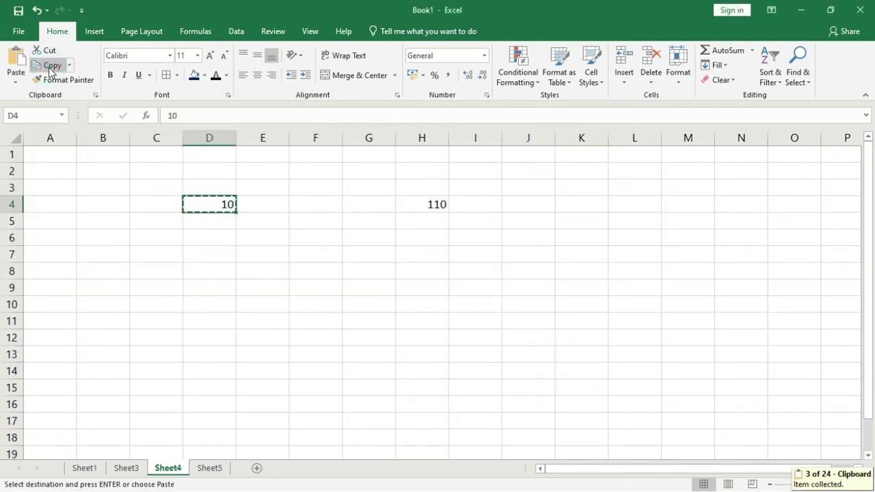
{"action": "left_click", "coordinate": [431, 203]}
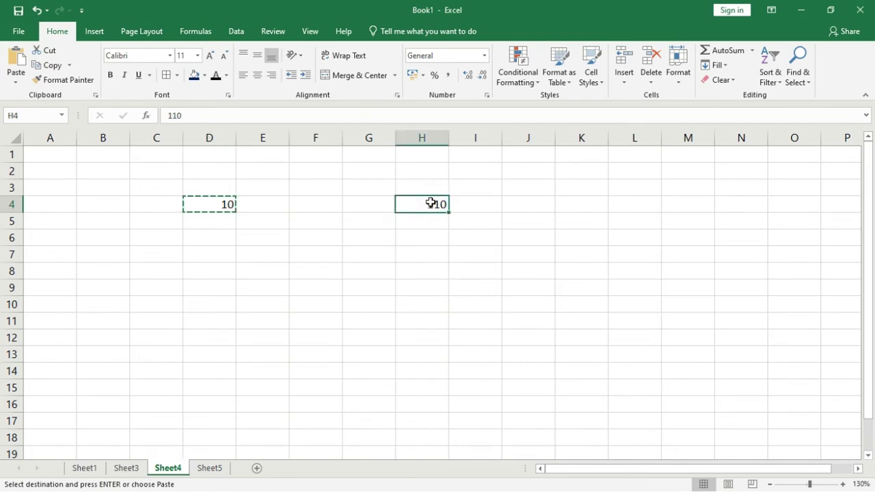
{"action": "left_click", "coordinate": [18, 58]}
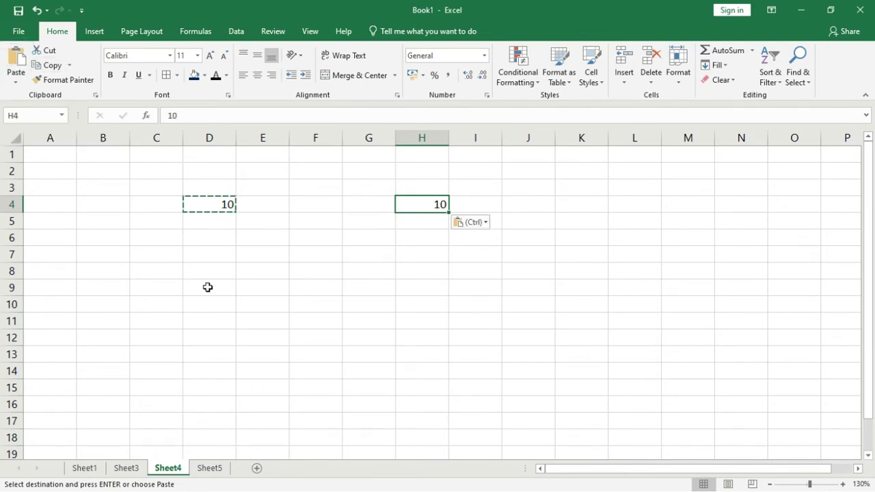
{"action": "key", "text": "ctrl+z"}
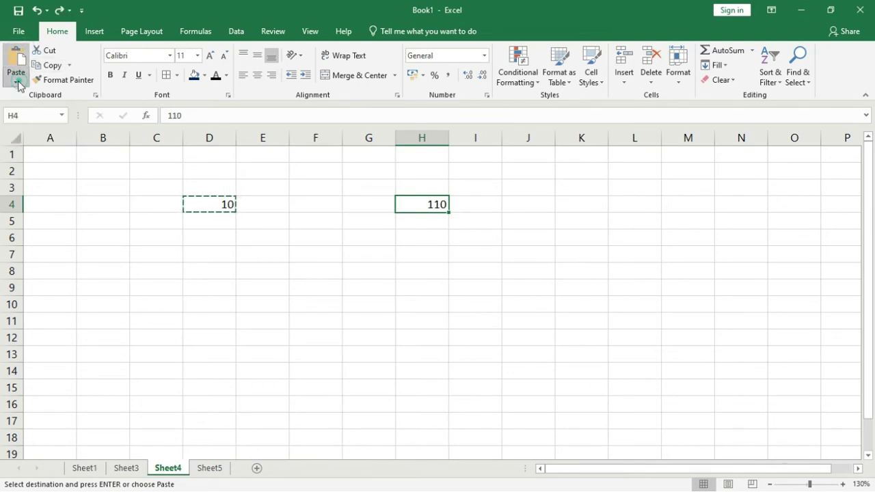
Paste Special with the Add operation into H4, making 110 become 120.
{"action": "left_click", "coordinate": [15, 79]}
{"action": "left_click", "coordinate": [49, 216]}
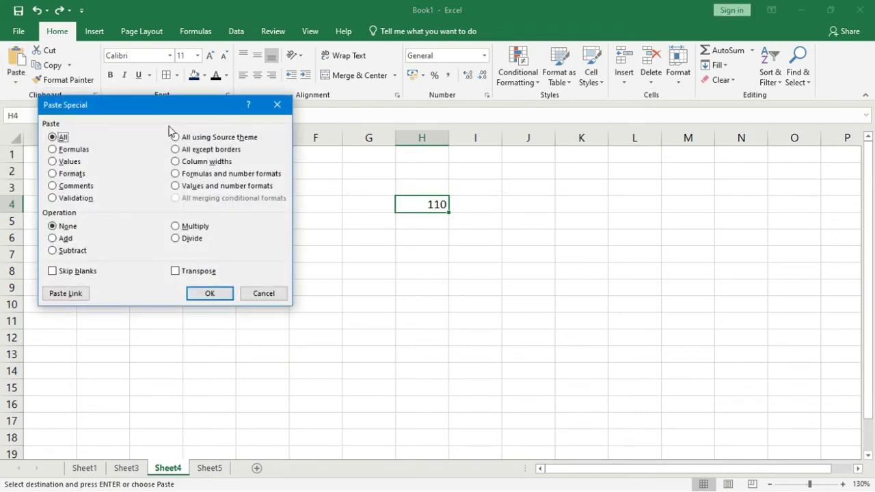
{"action": "left_click", "coordinate": [53, 238]}
{"action": "left_click_drag", "start_coordinate": [139, 112], "coordinate": [212, 241]}
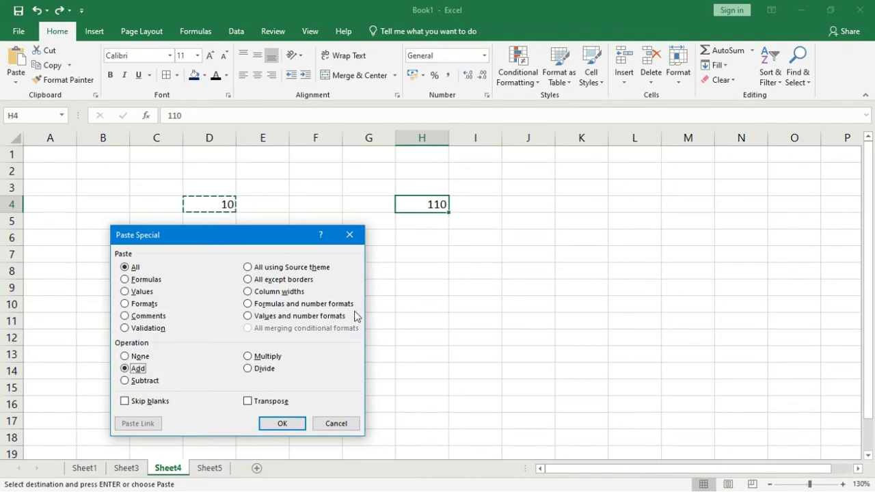
{"action": "left_click", "coordinate": [290, 419]}
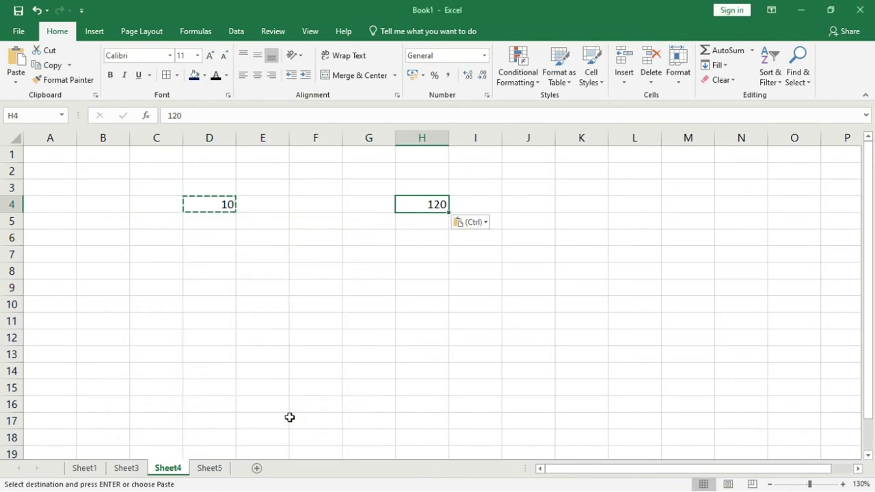
Undo the addition, then Paste Special with Divide so H4 becomes 11.
{"action": "key", "text": "ctrl+z"}
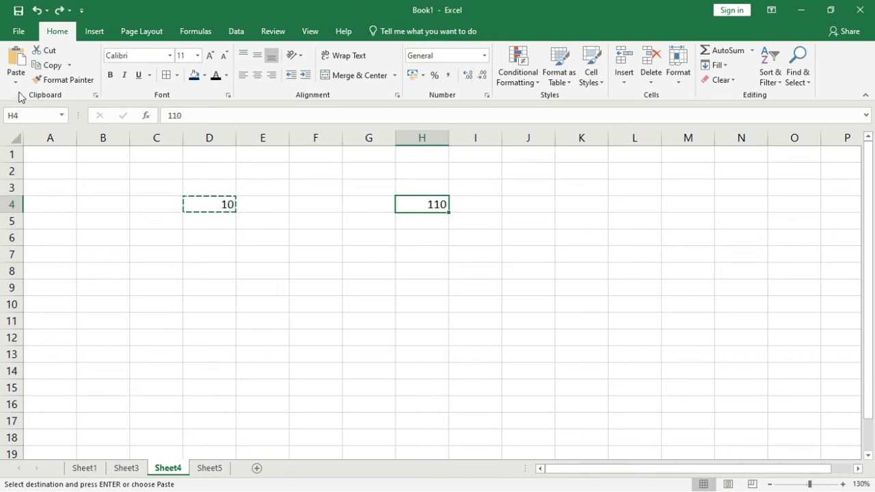
{"action": "left_click", "coordinate": [16, 77]}
{"action": "left_click", "coordinate": [43, 217]}
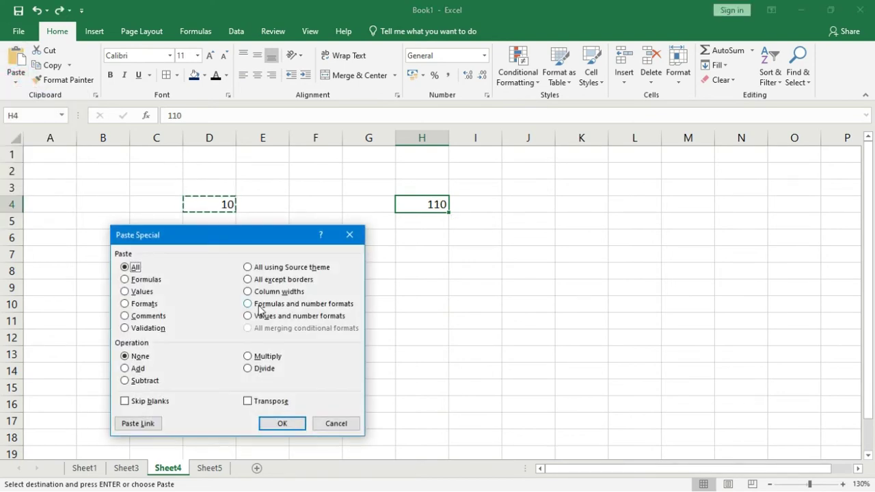
{"action": "left_click", "coordinate": [248, 358]}
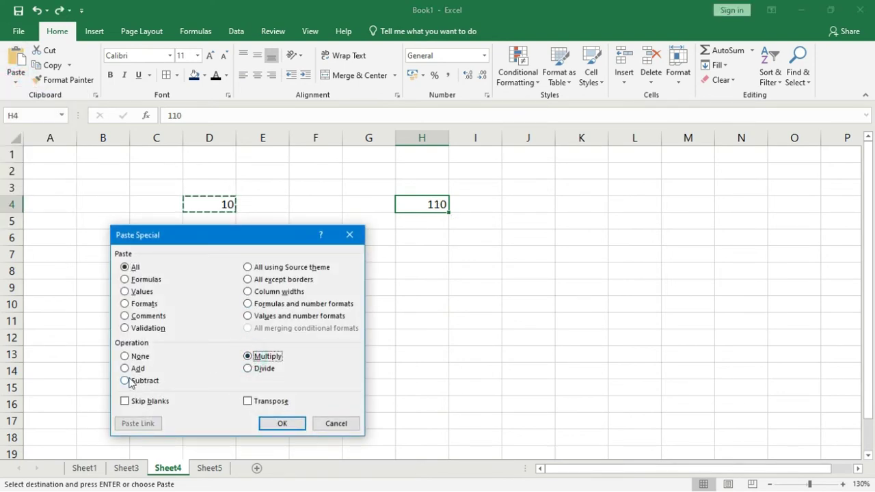
{"action": "left_click", "coordinate": [126, 381]}
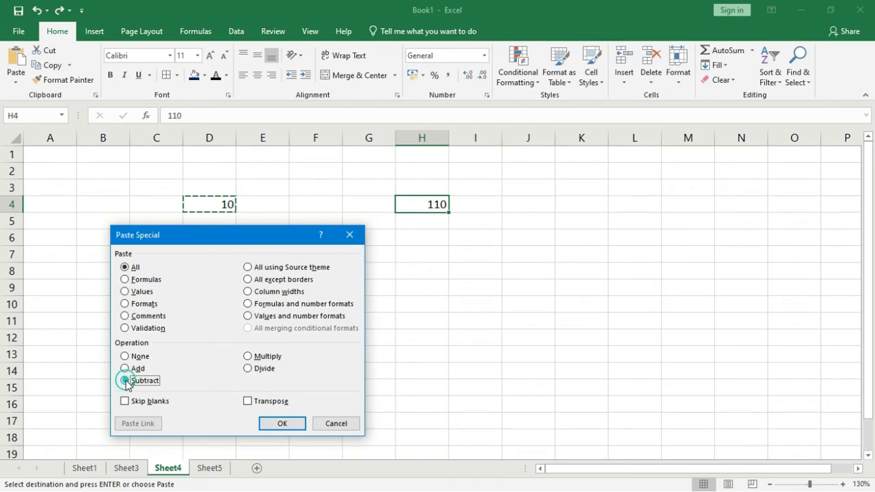
{"action": "left_click", "coordinate": [249, 370]}
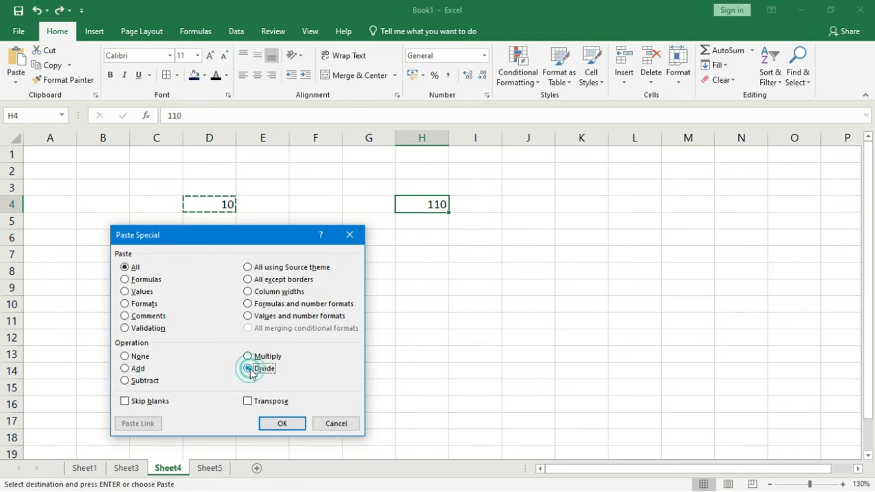
{"action": "left_click", "coordinate": [281, 424]}
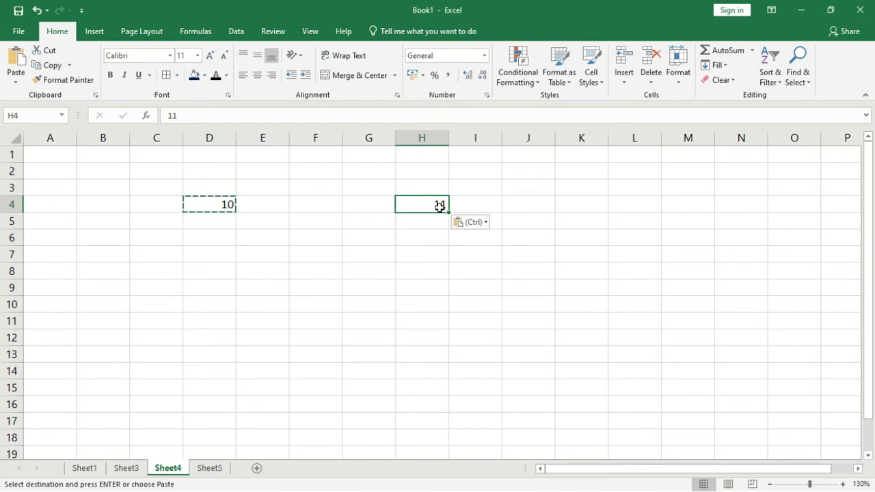
Undo the division back to 110 and close Paste Special without pasting.
{"action": "key", "text": "ctrl+z"}
{"action": "left_click", "coordinate": [16, 83]}
{"action": "left_click", "coordinate": [30, 216]}
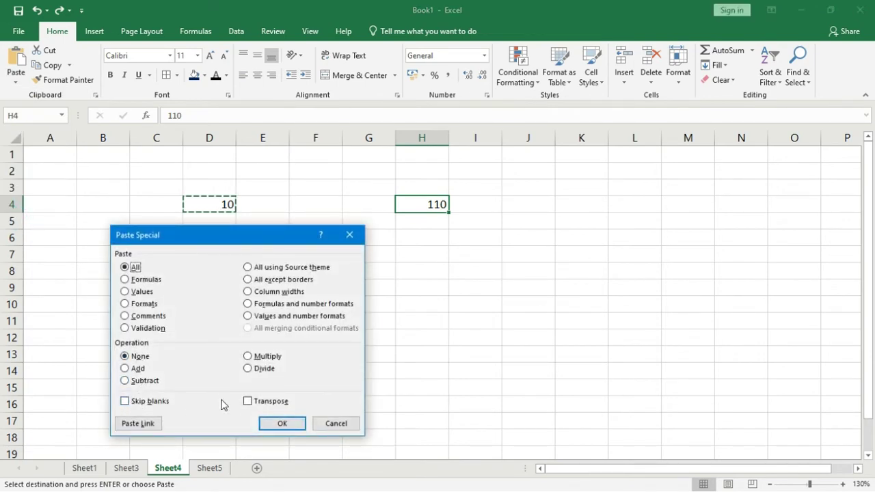
{"action": "left_click", "coordinate": [328, 421]}
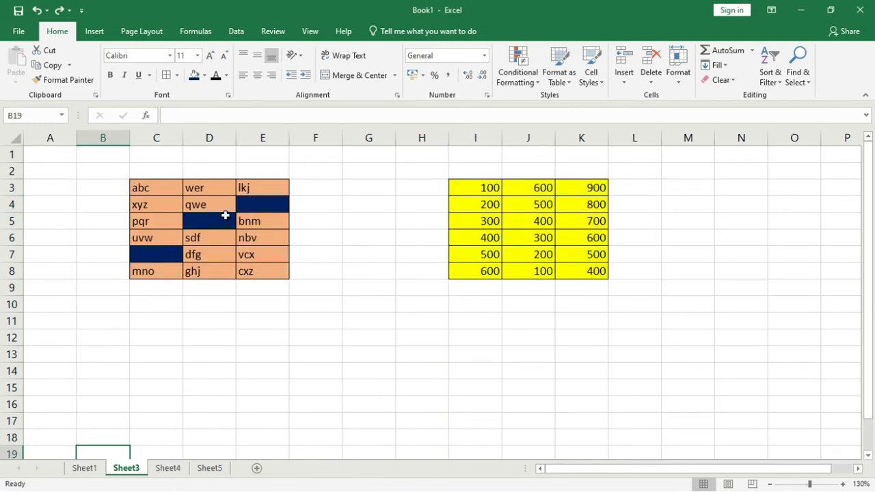
{"action": "left_click_drag", "start_coordinate": [165, 188], "coordinate": [255, 264]}
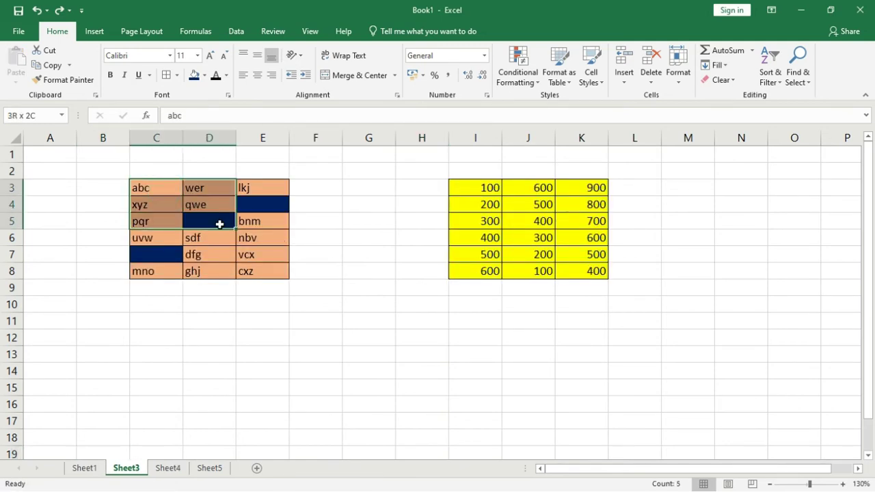
{"action": "left_click", "coordinate": [156, 255]}
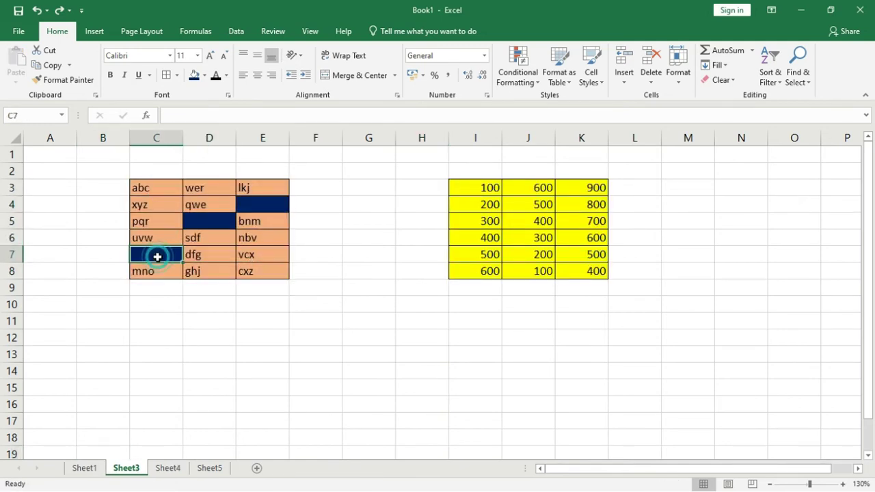
{"action": "left_click", "coordinate": [207, 225]}
{"action": "left_click", "coordinate": [262, 204]}
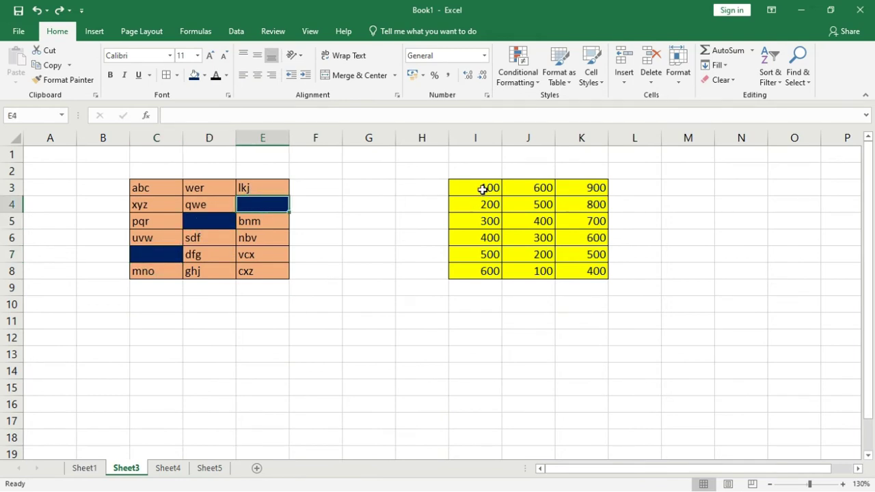
{"action": "left_click_drag", "start_coordinate": [481, 189], "coordinate": [582, 267]}
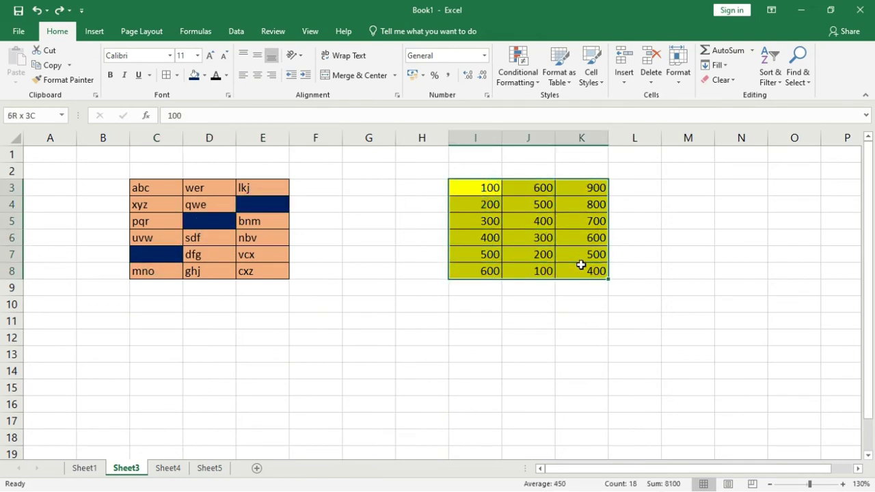
Copy the text block C3:E8.
{"action": "left_click", "coordinate": [475, 305]}
{"action": "left_click_drag", "start_coordinate": [169, 185], "coordinate": [164, 206]}
{"action": "left_click_drag", "start_coordinate": [213, 232], "coordinate": [276, 272]}
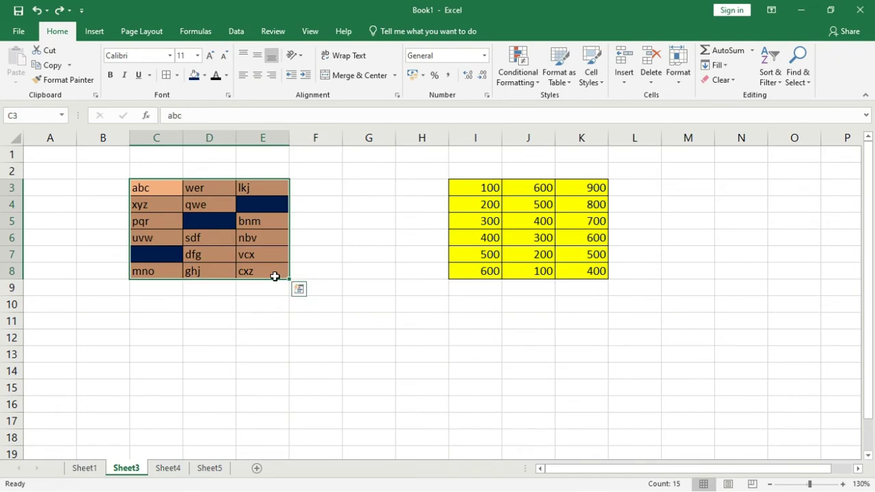
{"action": "left_click", "coordinate": [52, 65]}
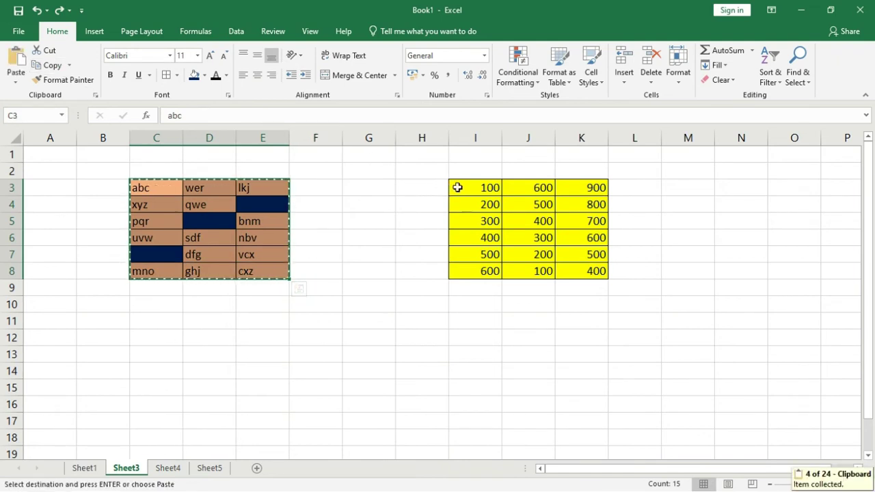
Paste the text block over the numbers at I3 with Ctrl+V, then undo it.
{"action": "left_click", "coordinate": [457, 188]}
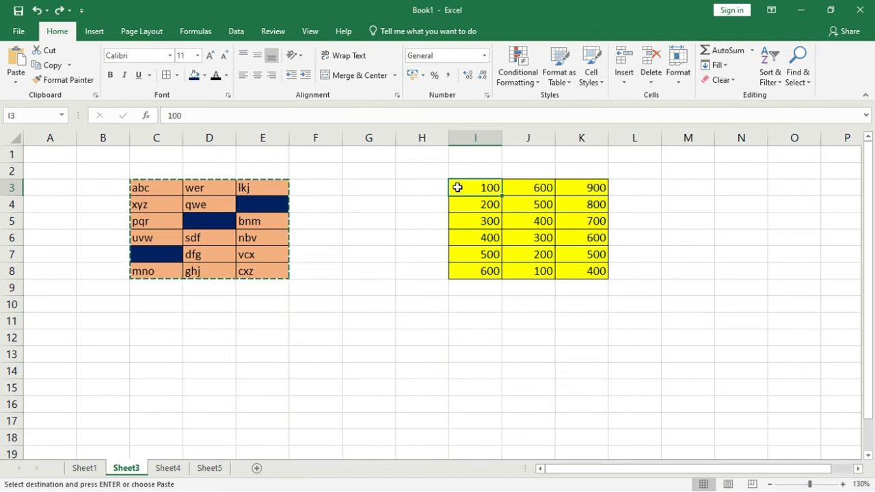
{"action": "key", "text": "ctrl+v"}
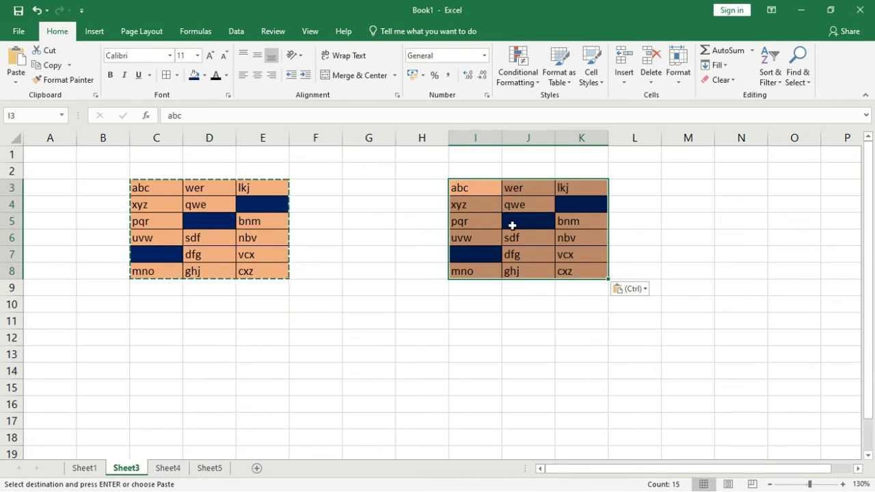
{"action": "key", "text": "ctrl+z"}
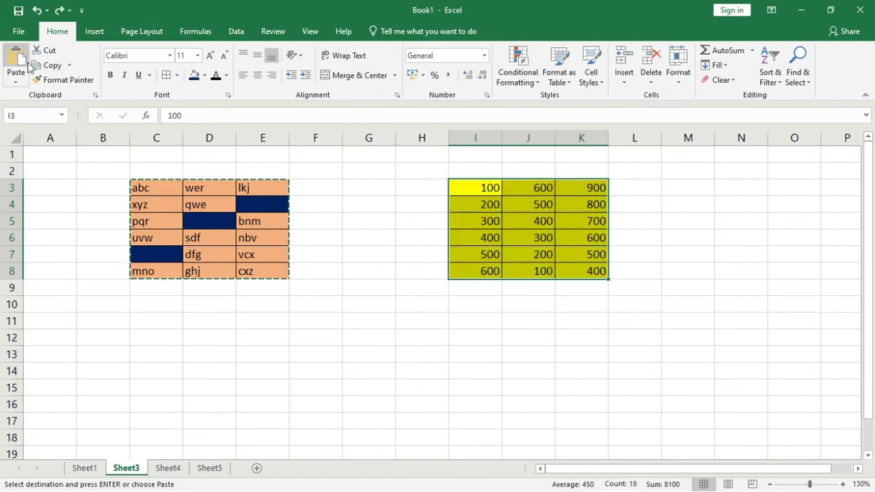
{"action": "left_click", "coordinate": [16, 81]}
Paste the text block into I3:K8 with Skip blanks turned on.
{"action": "left_click", "coordinate": [34, 217]}
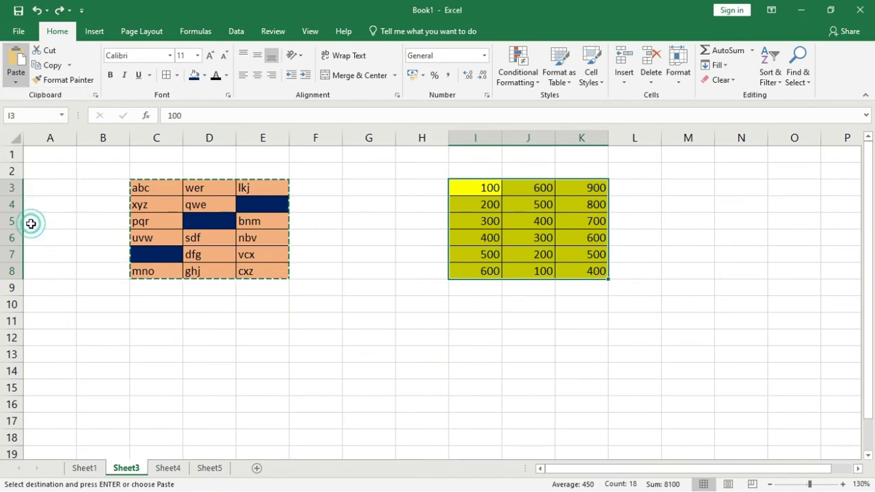
{"action": "left_click", "coordinate": [125, 402]}
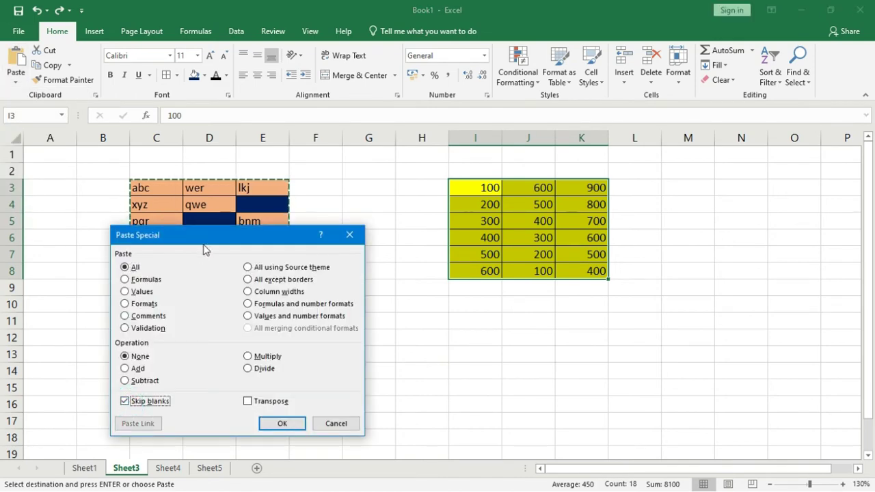
{"action": "left_click_drag", "start_coordinate": [204, 244], "coordinate": [217, 264]}
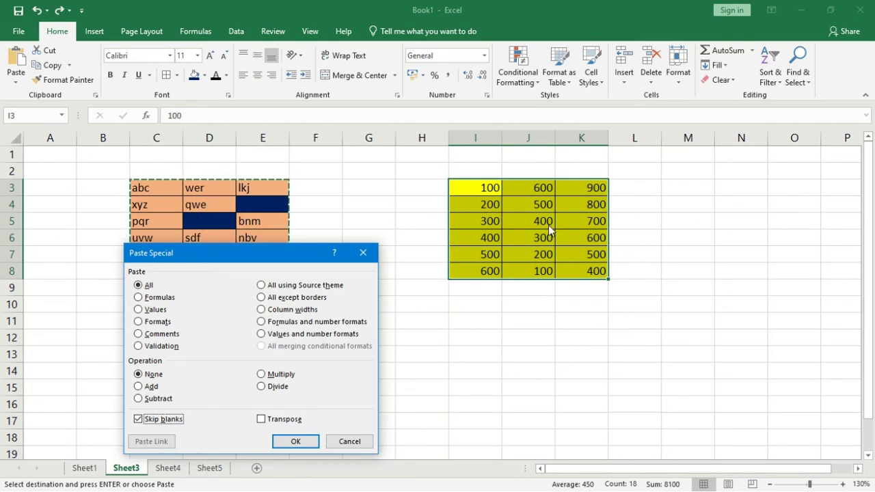
{"action": "left_click", "coordinate": [286, 442]}
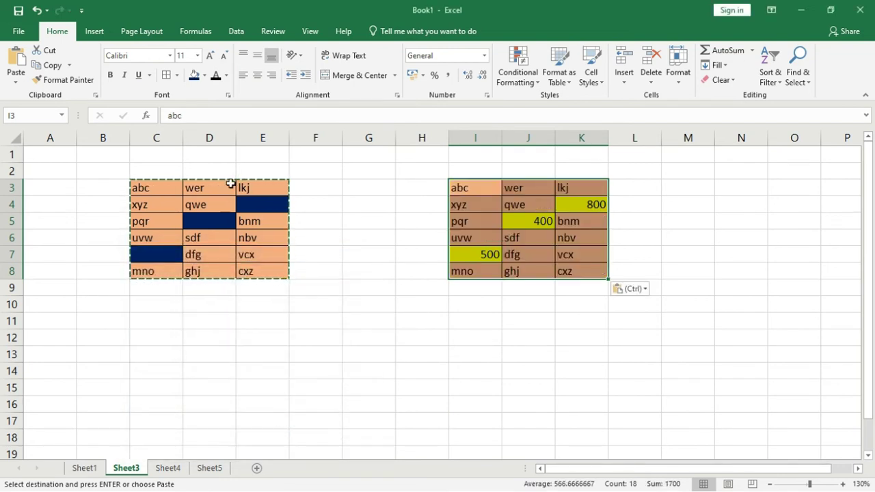
Check the kept values in the gaps: 500 in I7, 400 in J5, 800 in K4.
{"action": "left_click", "coordinate": [566, 236]}
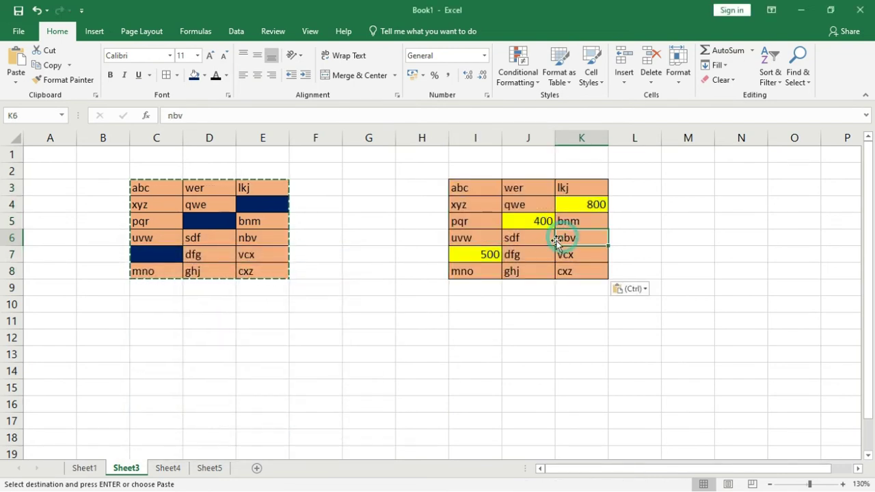
{"action": "left_click", "coordinate": [488, 254]}
{"action": "left_click", "coordinate": [516, 225]}
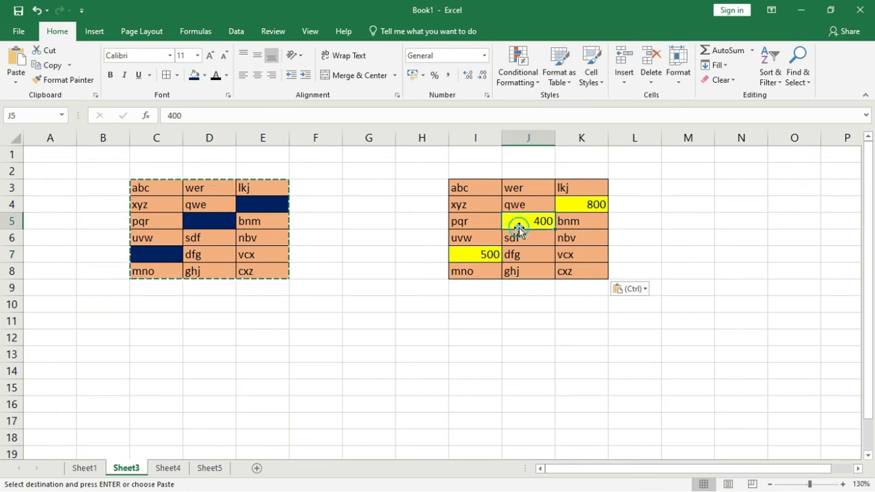
{"action": "left_click", "coordinate": [563, 209]}
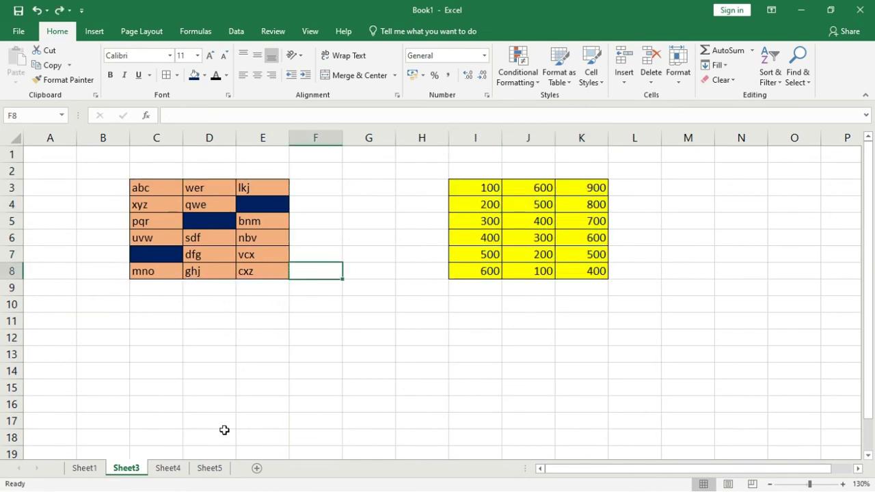
Copy the marks table B3:F9 on Sheet1.
{"action": "left_click", "coordinate": [85, 468]}
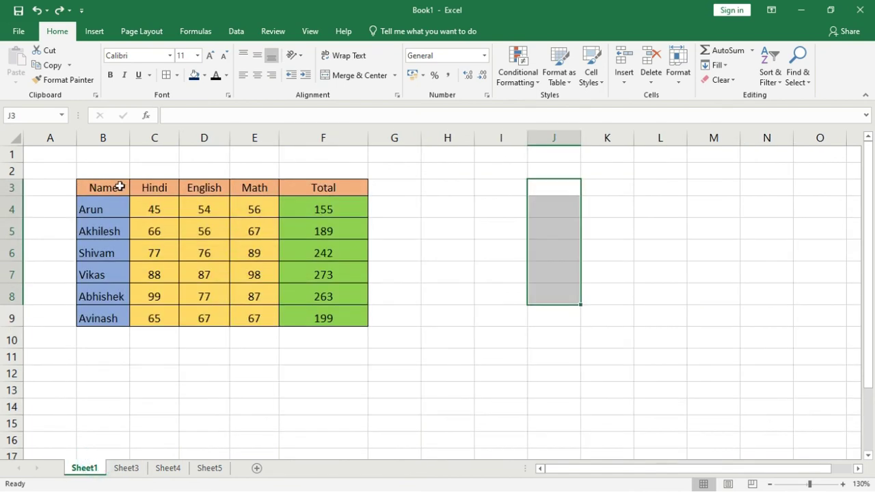
{"action": "left_click_drag", "start_coordinate": [119, 187], "coordinate": [307, 312]}
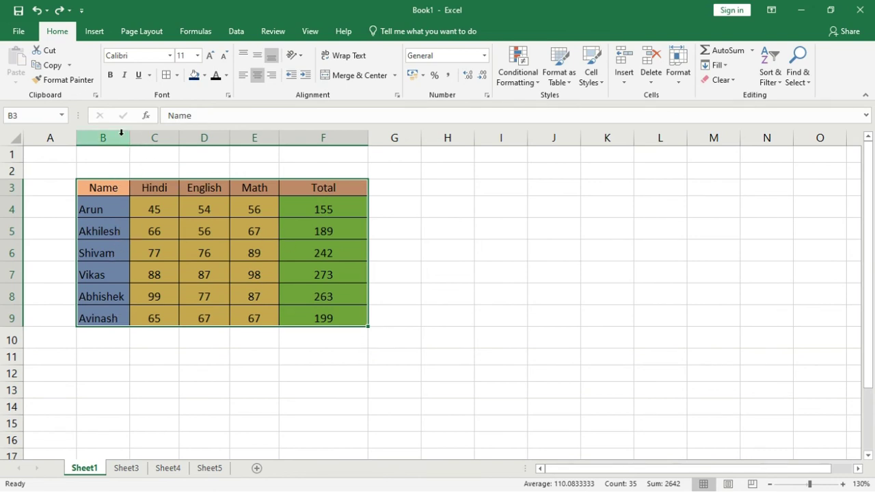
{"action": "left_click", "coordinate": [46, 67]}
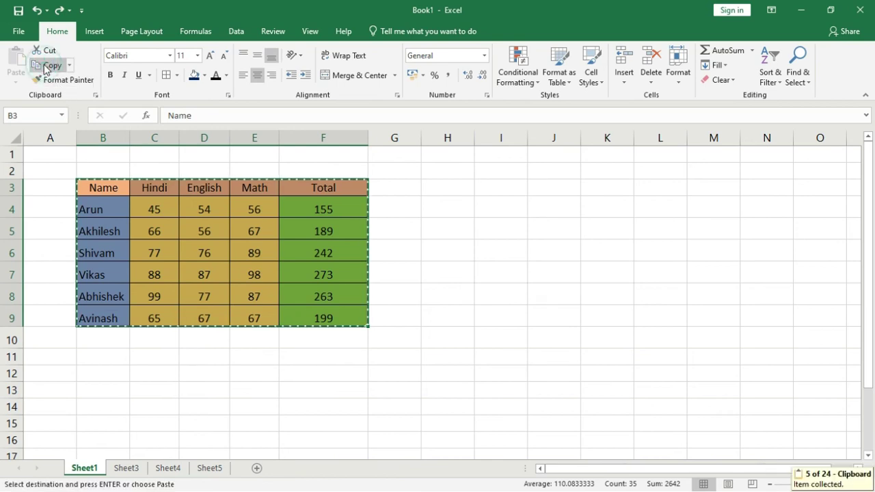
Paste the marks table at H4 using Paste Special with Transpose checked.
{"action": "left_click", "coordinate": [441, 208]}
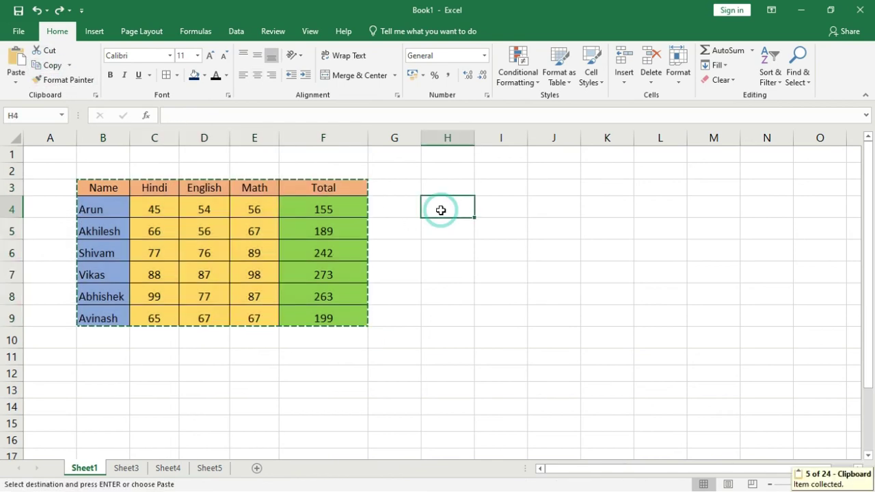
{"action": "left_click", "coordinate": [16, 82]}
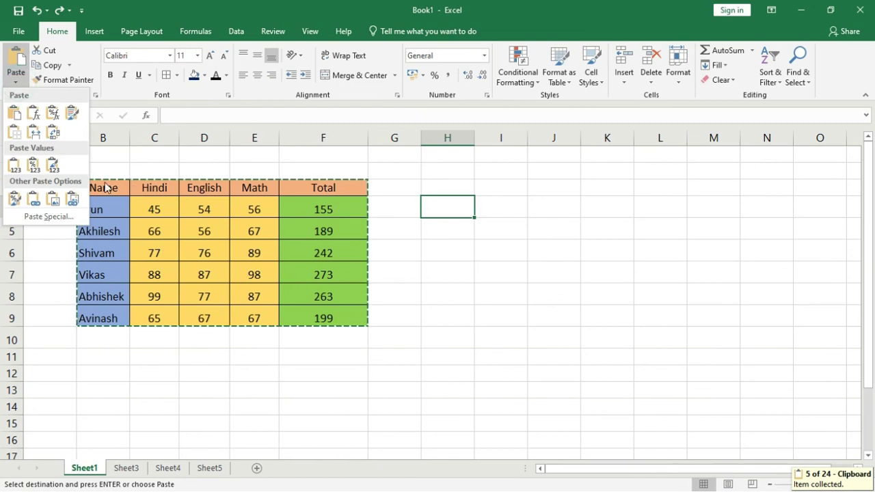
{"action": "left_click", "coordinate": [51, 216]}
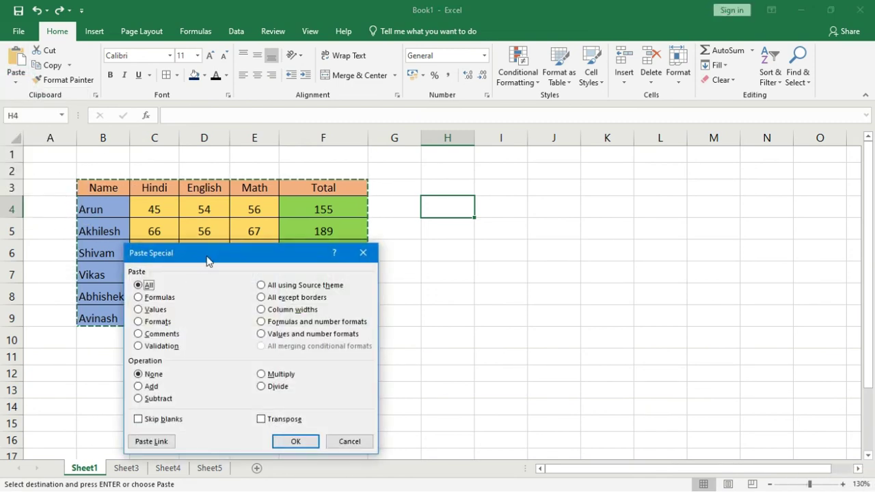
{"action": "left_click_drag", "start_coordinate": [210, 258], "coordinate": [137, 129]}
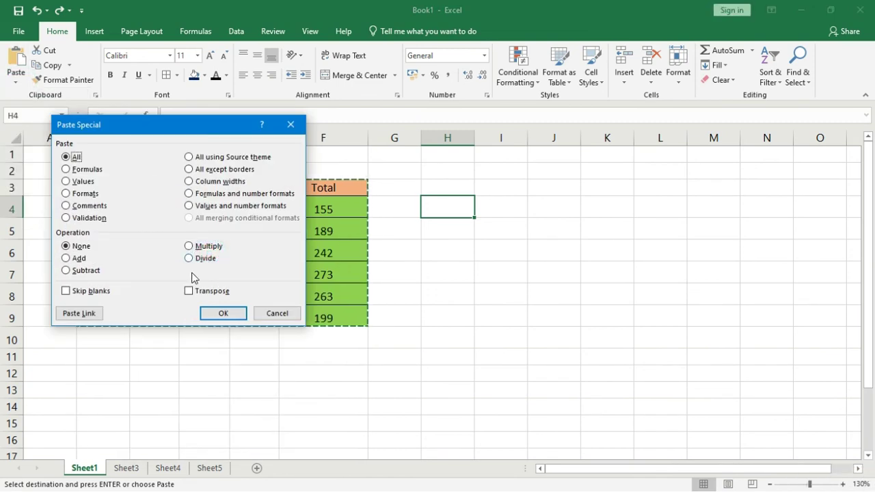
{"action": "left_click", "coordinate": [190, 291]}
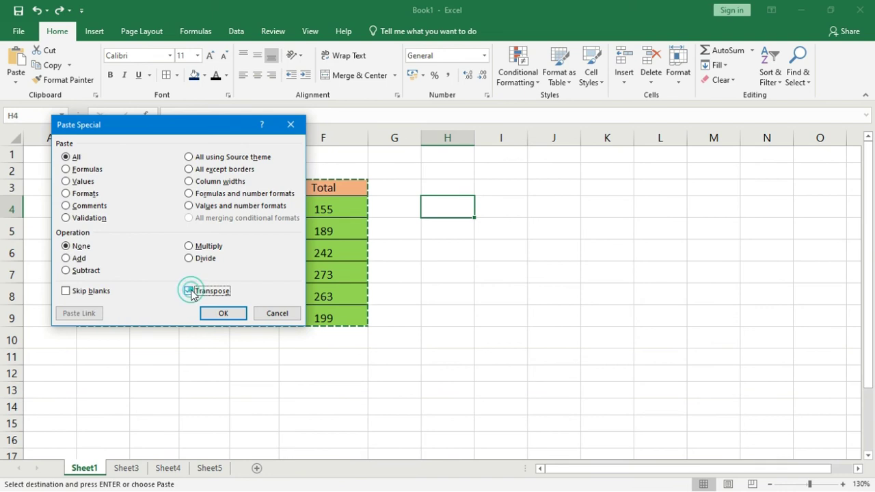
{"action": "left_click", "coordinate": [216, 315]}
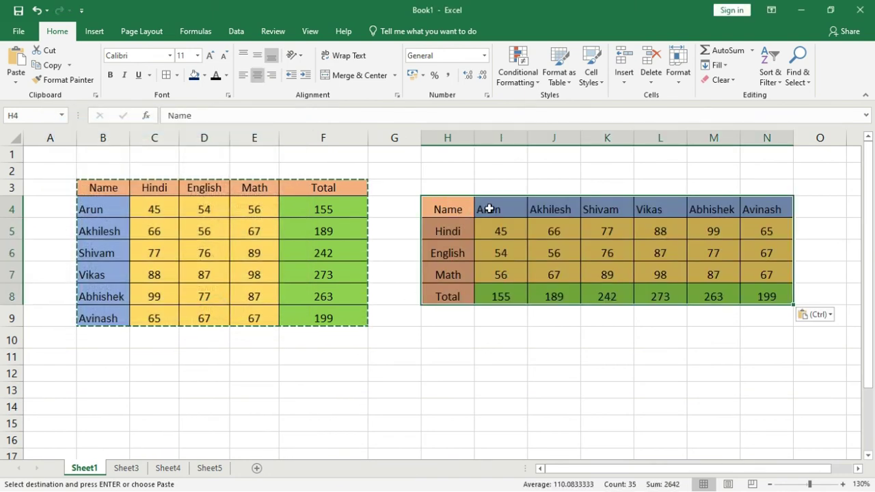
Inspect the transposed labels H4:H8, names I4:N4 and Hindi row, then go to Sheet5.
{"action": "left_click_drag", "start_coordinate": [461, 209], "coordinate": [471, 296]}
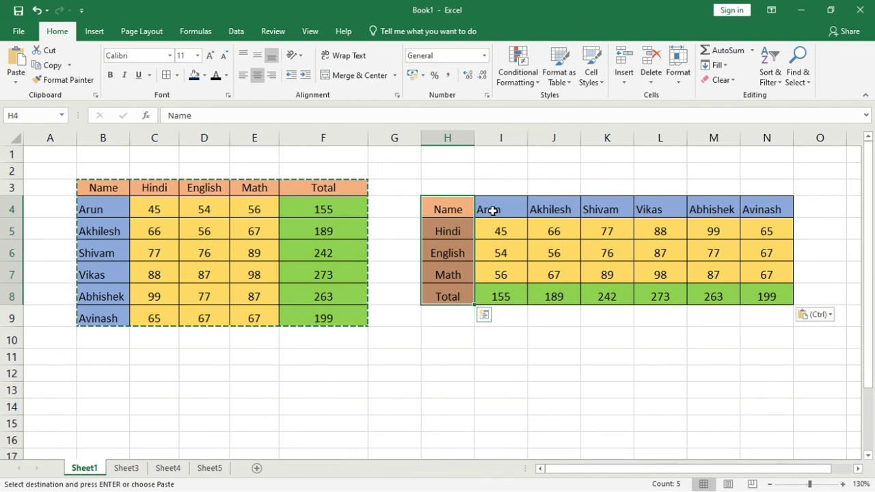
{"action": "left_click_drag", "start_coordinate": [494, 211], "coordinate": [758, 209]}
{"action": "left_click_drag", "start_coordinate": [506, 233], "coordinate": [752, 229]}
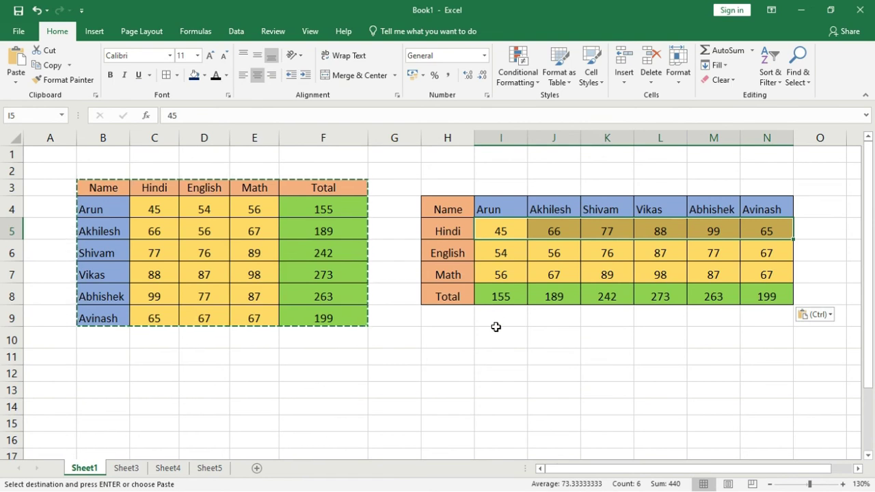
{"action": "left_click", "coordinate": [210, 468]}
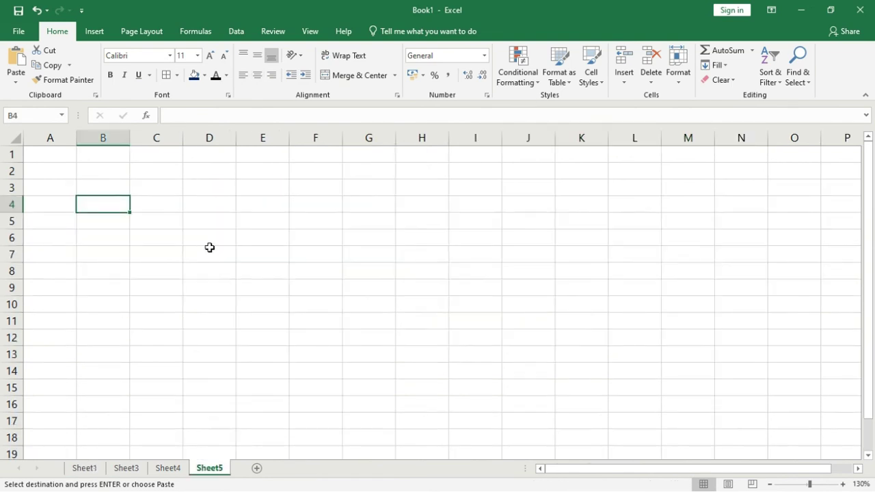
Enter SPT999 in cell D3.
{"action": "left_click", "coordinate": [214, 191]}
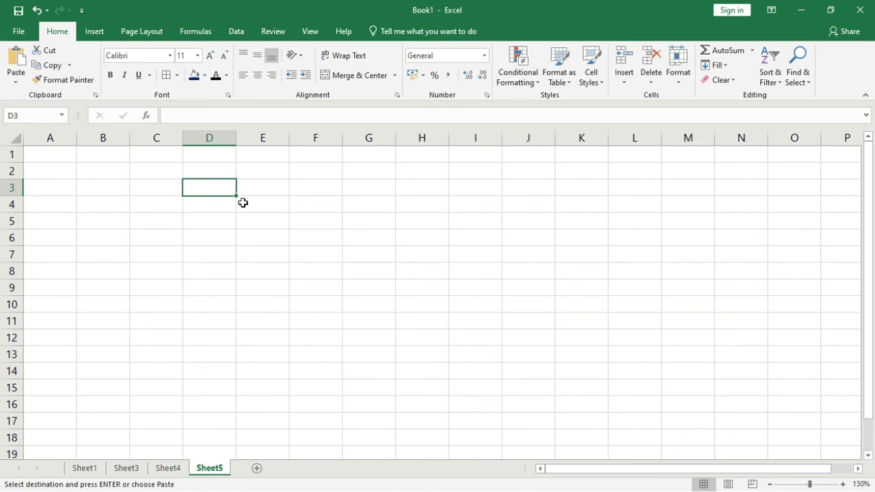
{"action": "type", "text": "SPT999"}
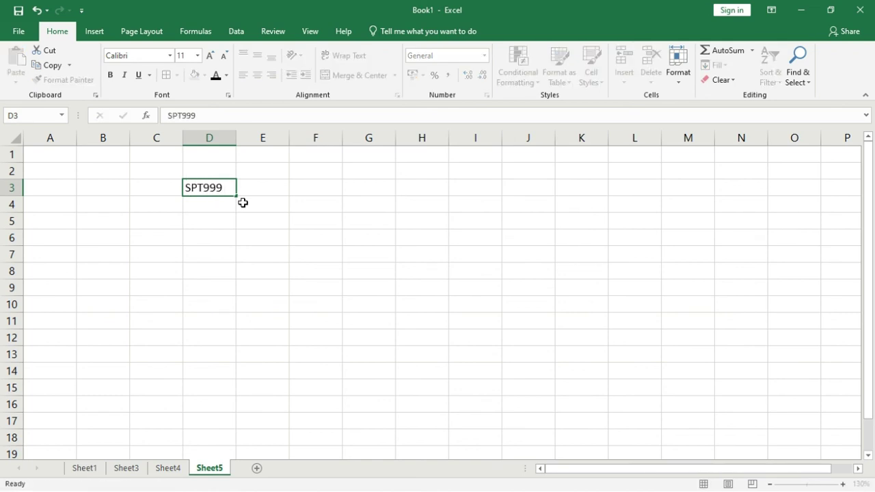
{"action": "key", "text": "Return"}
Copy D3 and Paste Link it into J3, creating =$D$3.
{"action": "left_click", "coordinate": [226, 189]}
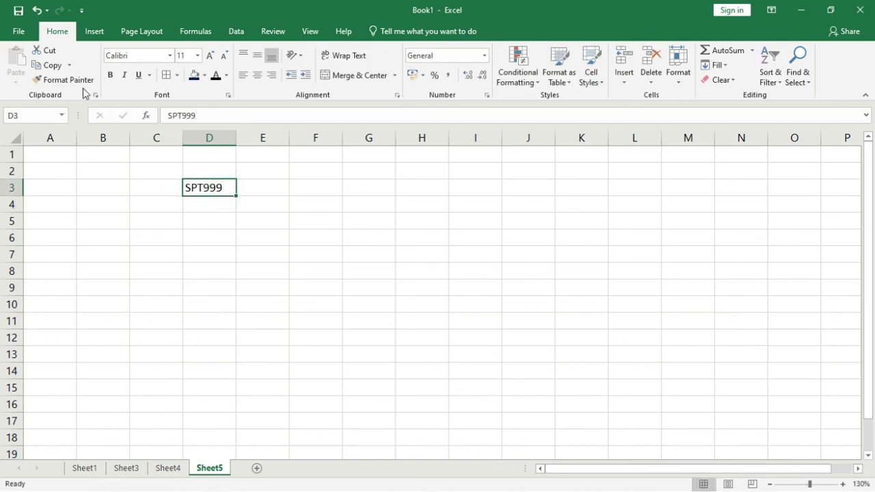
{"action": "left_click", "coordinate": [57, 67]}
{"action": "left_click", "coordinate": [521, 189]}
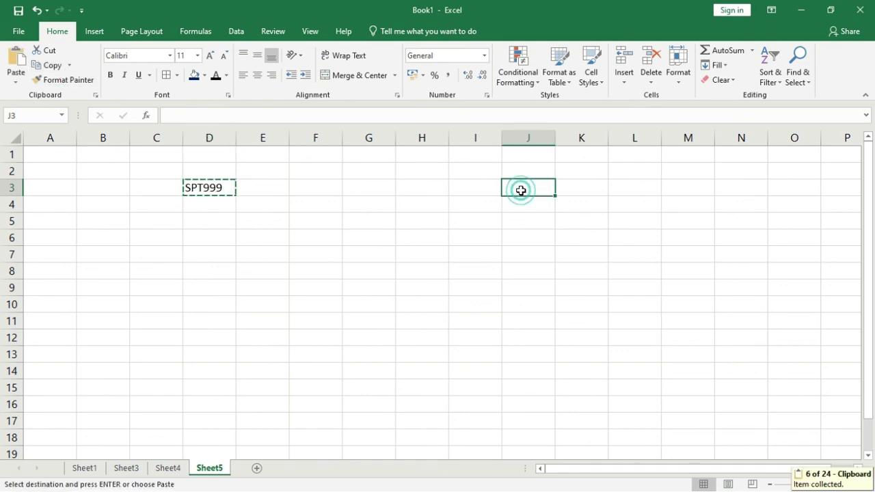
{"action": "left_click", "coordinate": [14, 82]}
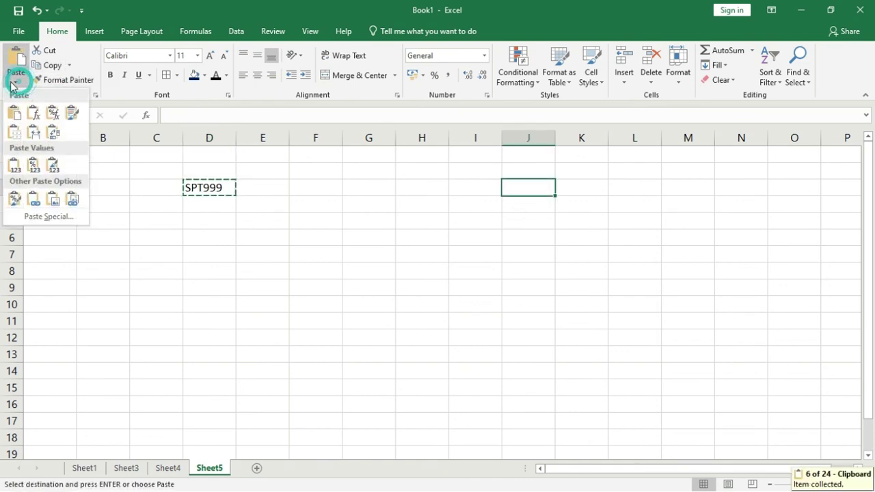
{"action": "left_click", "coordinate": [49, 216]}
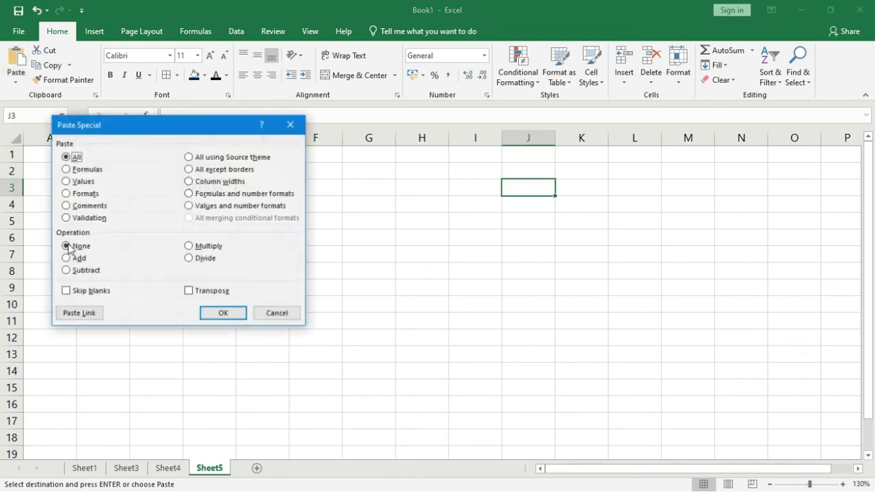
{"action": "left_click", "coordinate": [88, 315]}
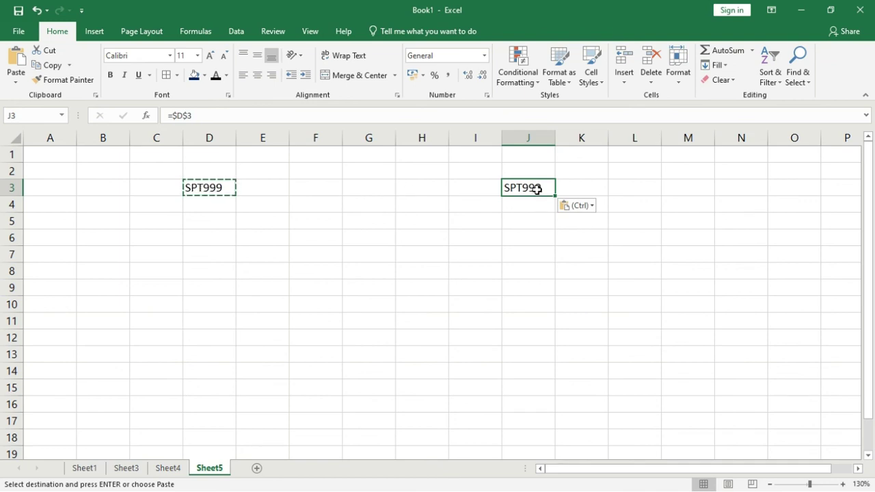
Replace D3's value with a person's name and autofit column D.
{"action": "left_click", "coordinate": [218, 185]}
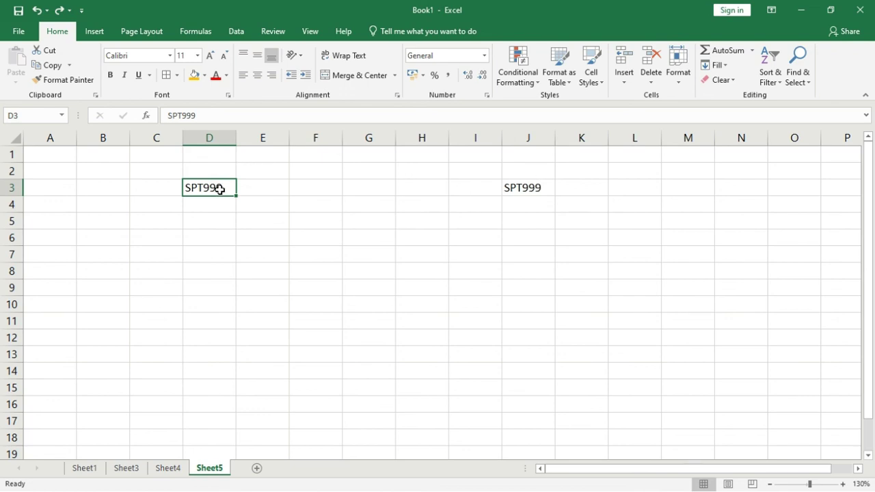
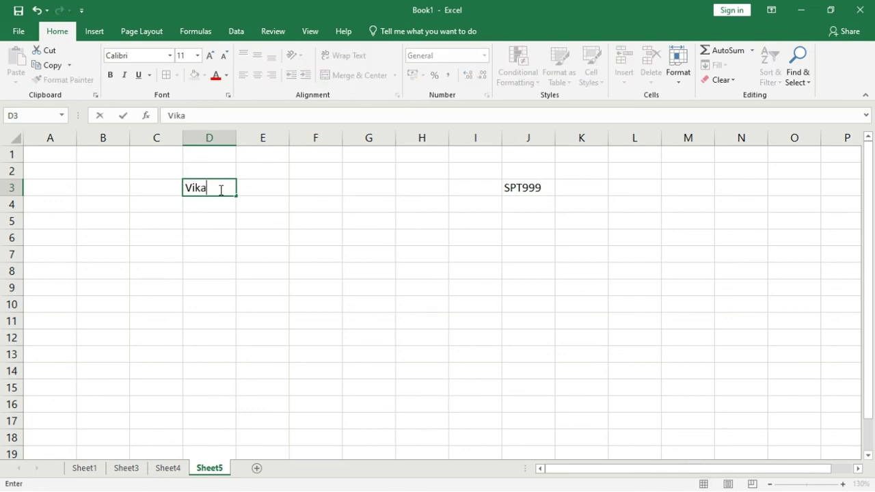
{"action": "key", "text": "Return"}
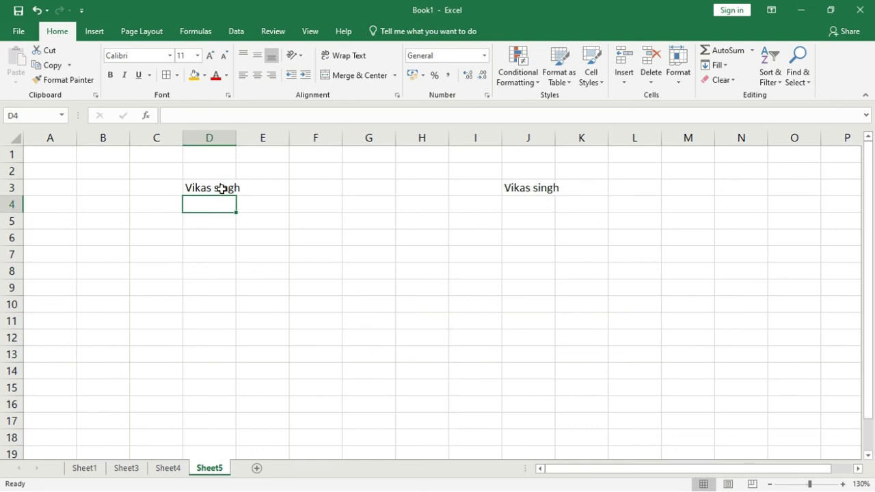
{"action": "double_click", "coordinate": [237, 139]}
{"action": "left_click", "coordinate": [239, 190]}
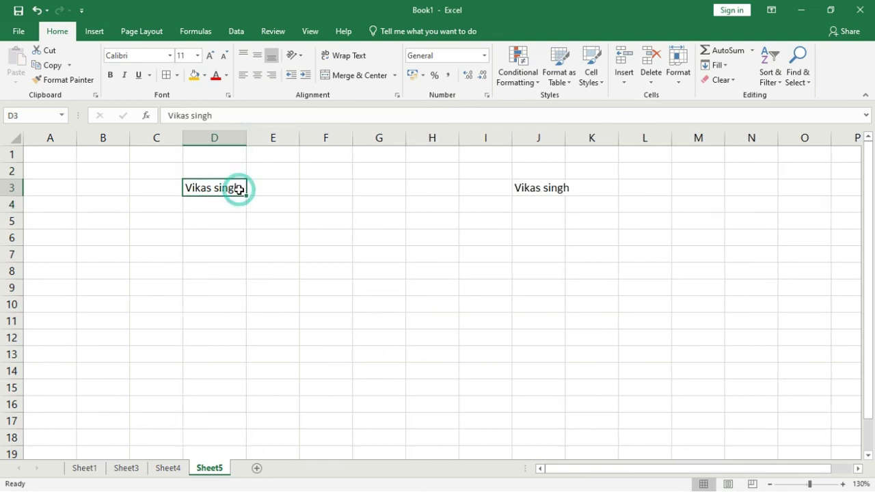
{"action": "double_click", "coordinate": [240, 191]}
{"action": "type", "text": "@"}
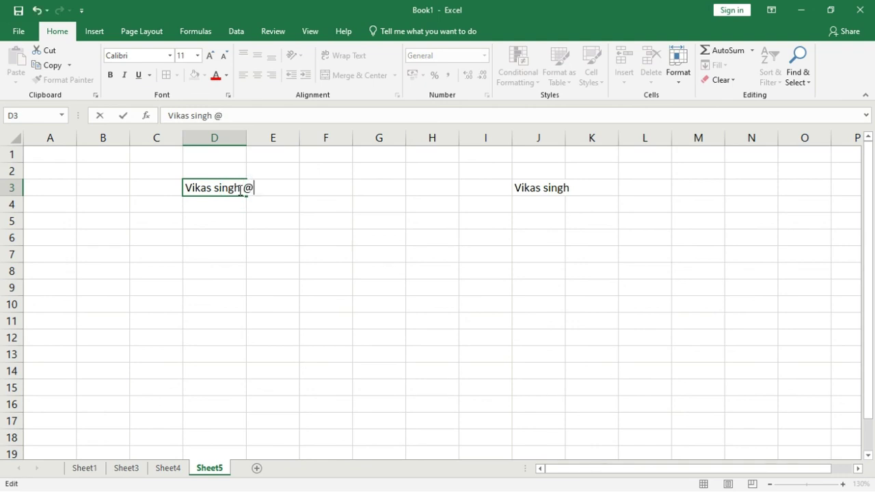
{"action": "type", "text": "999"}
{"action": "key", "text": "Return"}
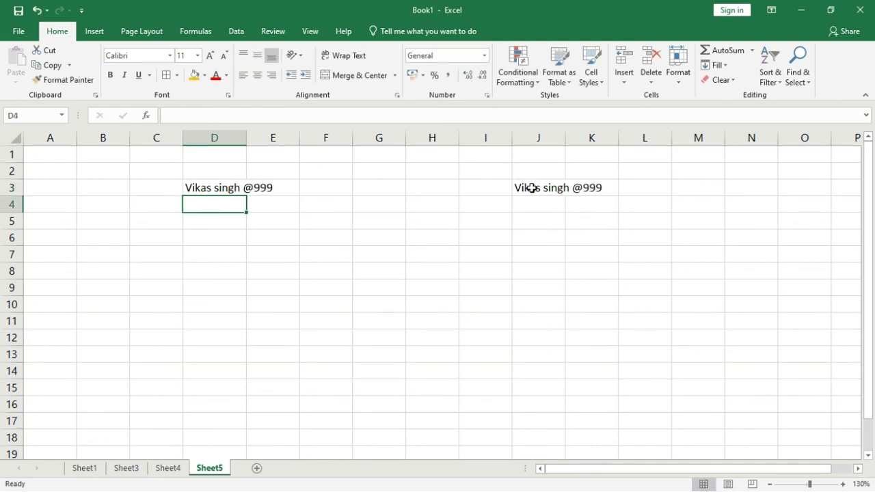